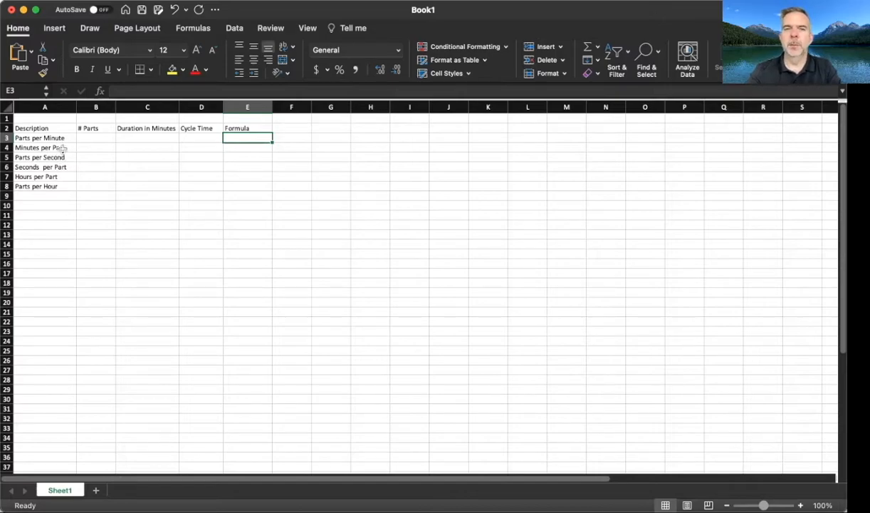
Step: Fill in the Parts per Minute row with 30 parts and a duration of 120 minutes
click(97, 129)
click(94, 140)
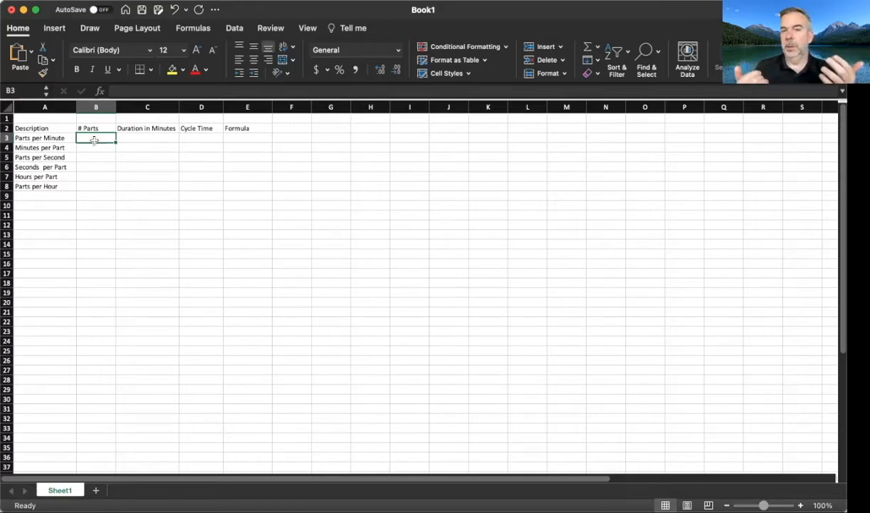
text(120)
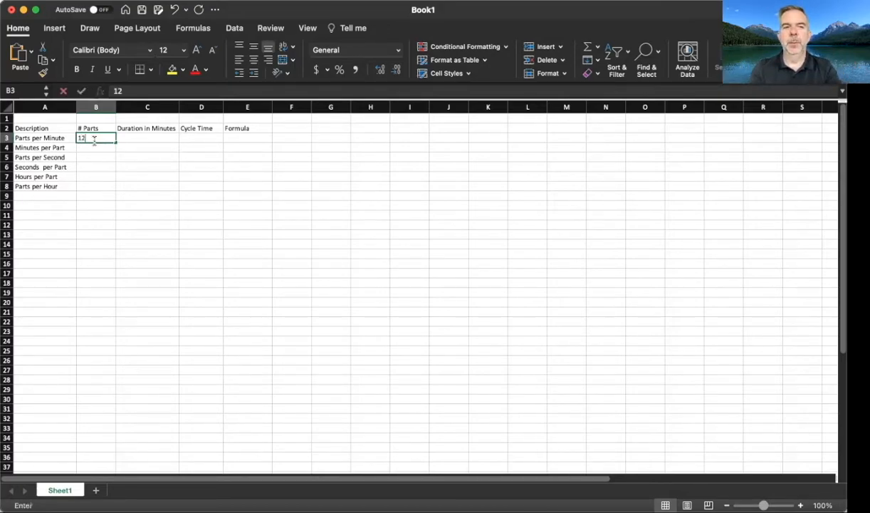
key(BackSpace)
key(BackSpace)
key(BackSpace)
text(30)
key(Tab)
text(120)
key(Tab)
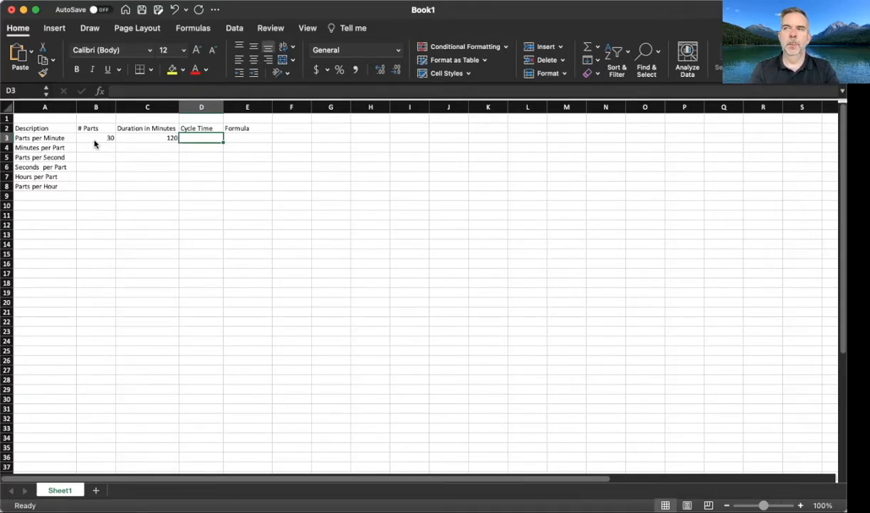
Step: Calculate the Parts per Minute cycle time in D3 with the formula =30/120
text(30/)
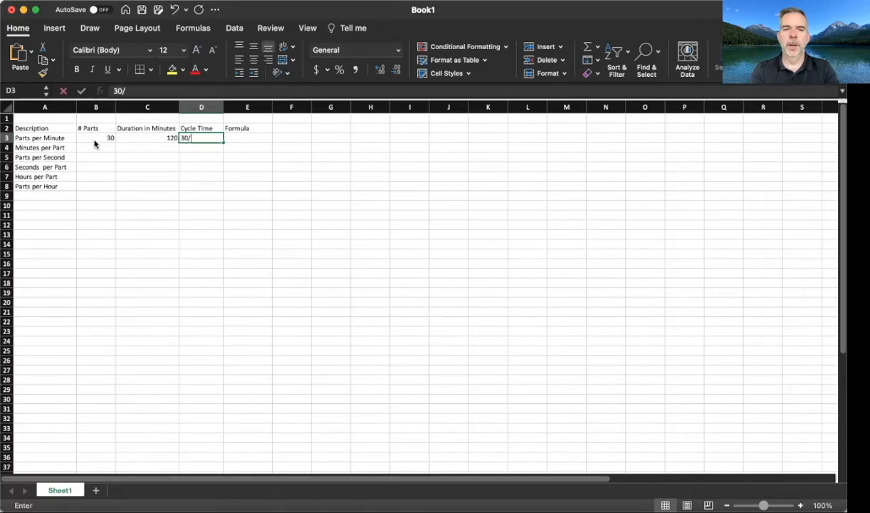
key(BackSpace)
key(BackSpace)
key(BackSpace)
text(=2)
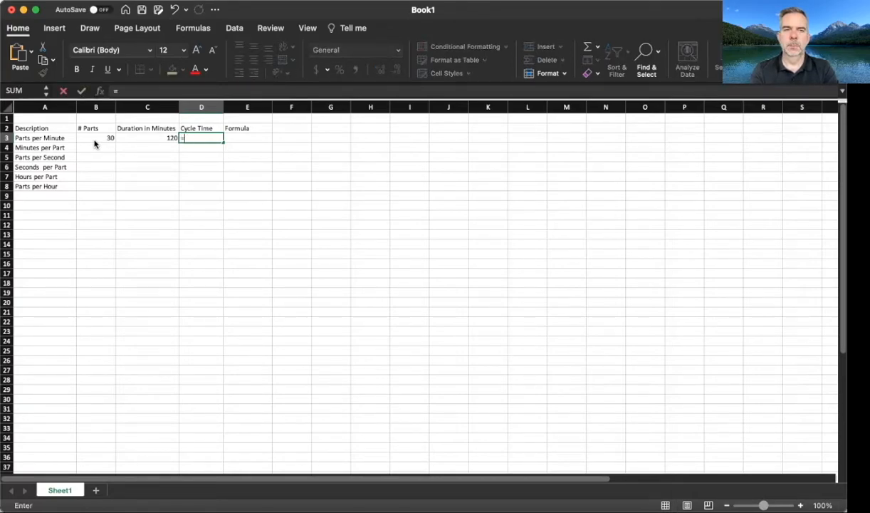
key(BackSpace)
text(30)
text(/12)
text(0)
click(94, 144)
key(Up)
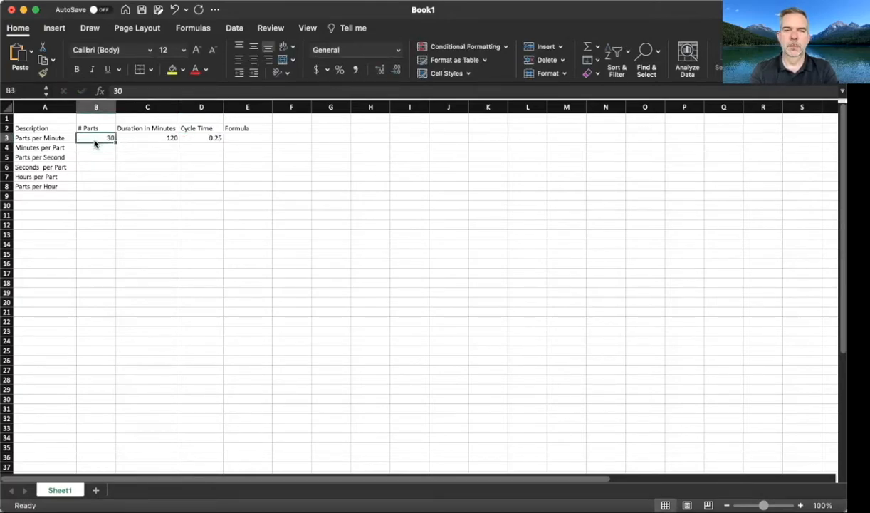
Step: Describe the Parts per Minute calculation in the Formula column as parts/minutes
key(Right)
key(Right)
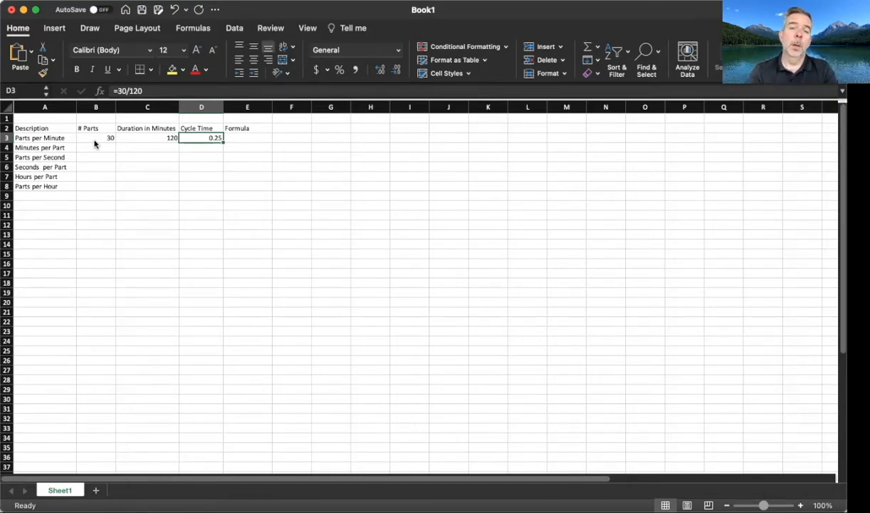
key(Right)
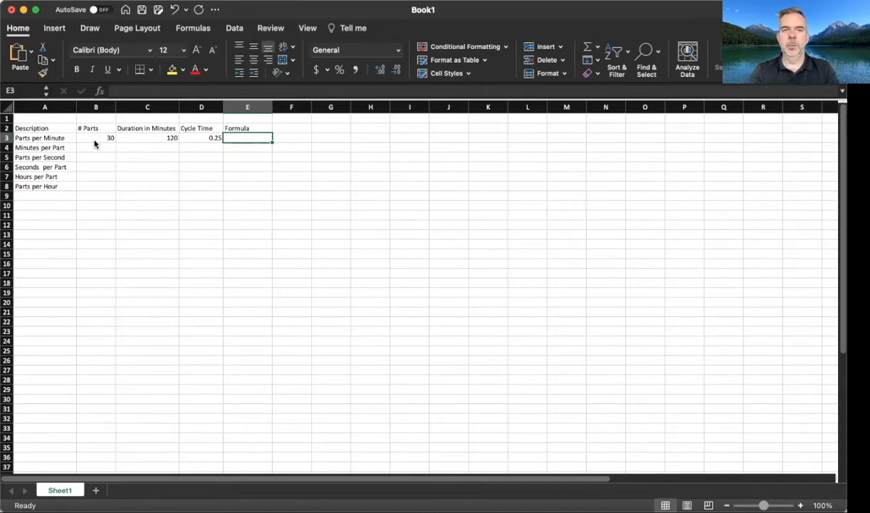
text(part)
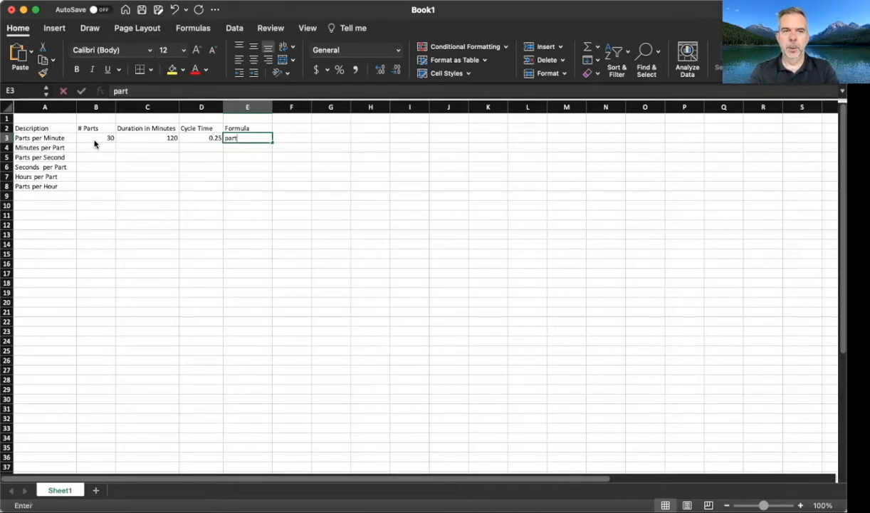
text(s/minu)
key(BackSpace)
key(BackSpace)
text(minutes)
key(Return)
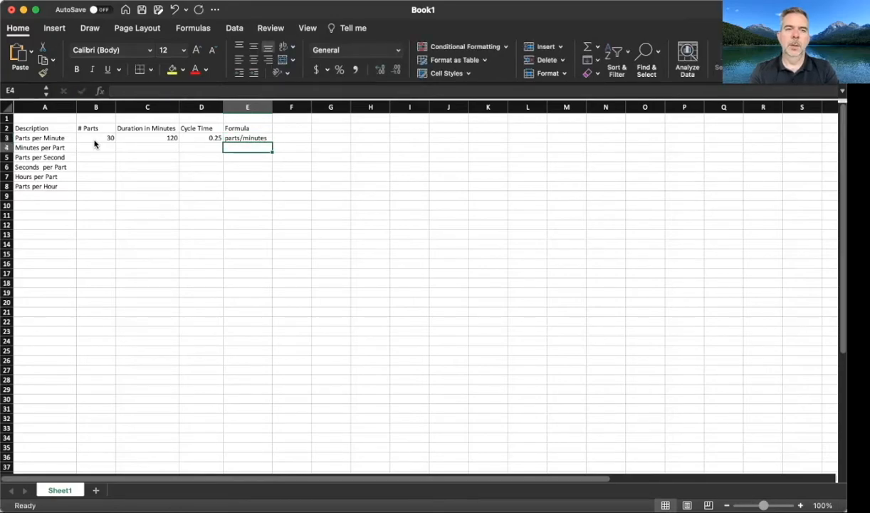
Step: Fill in the Minutes per Part row with 30 parts and a duration of 120 minutes
key(Left)
key(Left)
key(Left)
text(30)
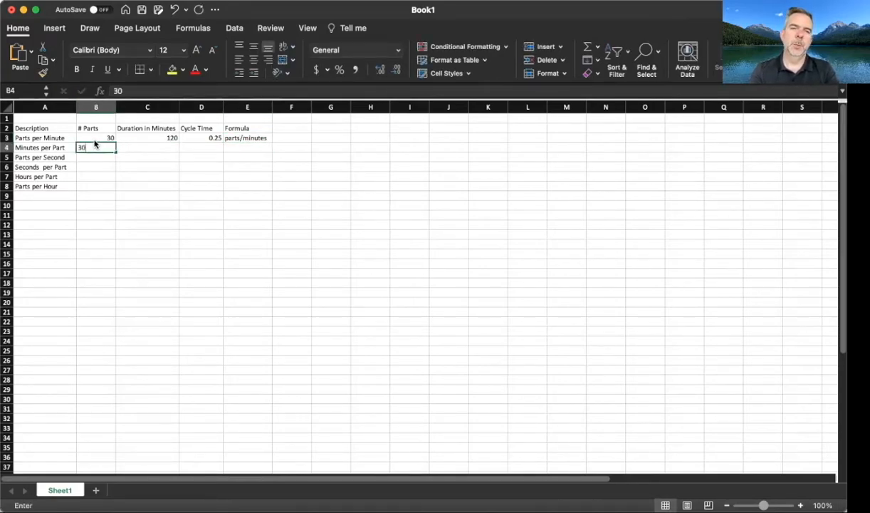
key(Tab)
text(120)
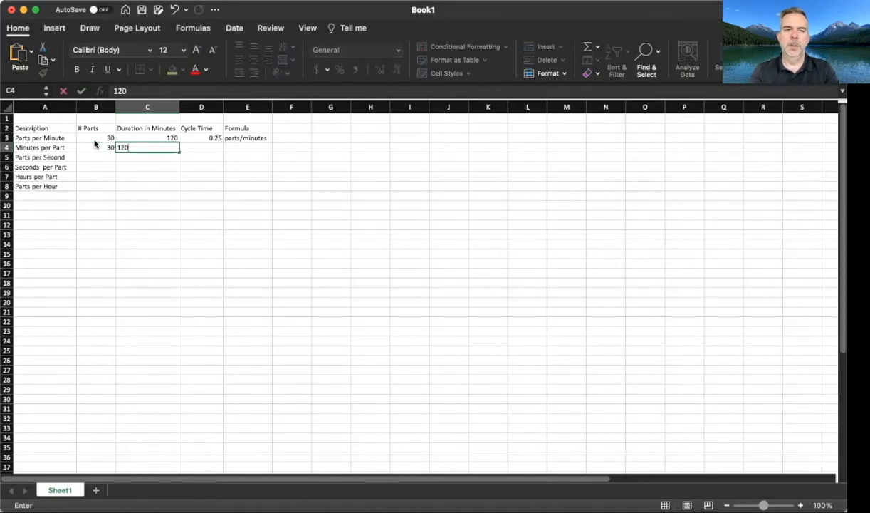
key(Return)
Step: Calculate the Minutes per Part cycle time in D4 by dividing 120 by the part count in B4
key(Up)
key(Right)
key(Right)
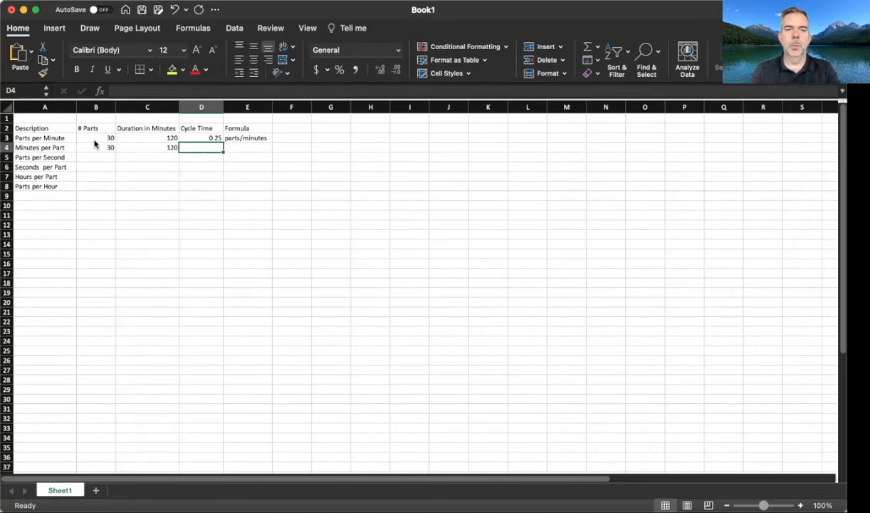
text(=120/)
key(Left)
key(Left)
key(Return)
Step: Describe the Minutes per Part calculation in the Formula column as minutes/parts
key(Up)
key(Right)
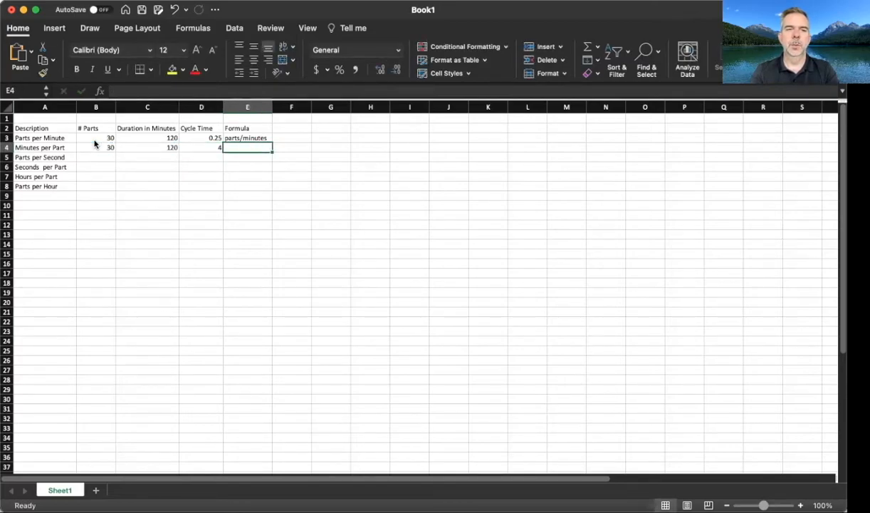
text(minutes/parts)
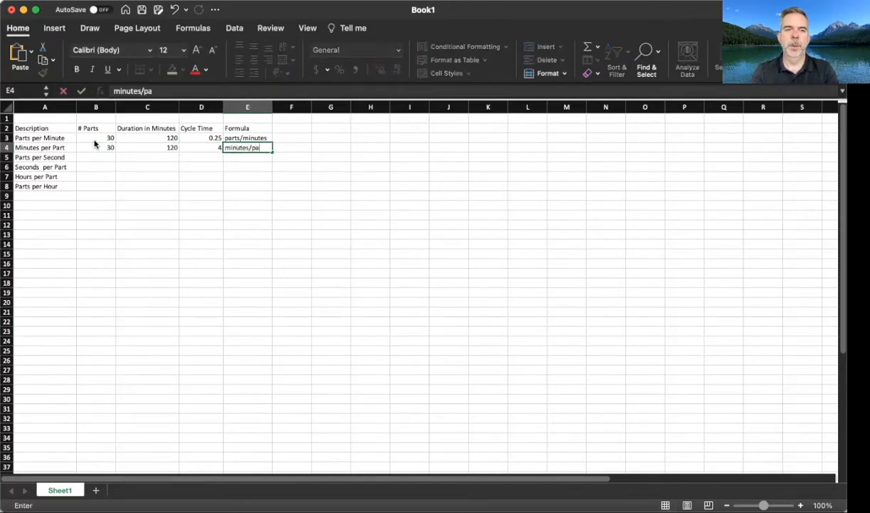
key(Return)
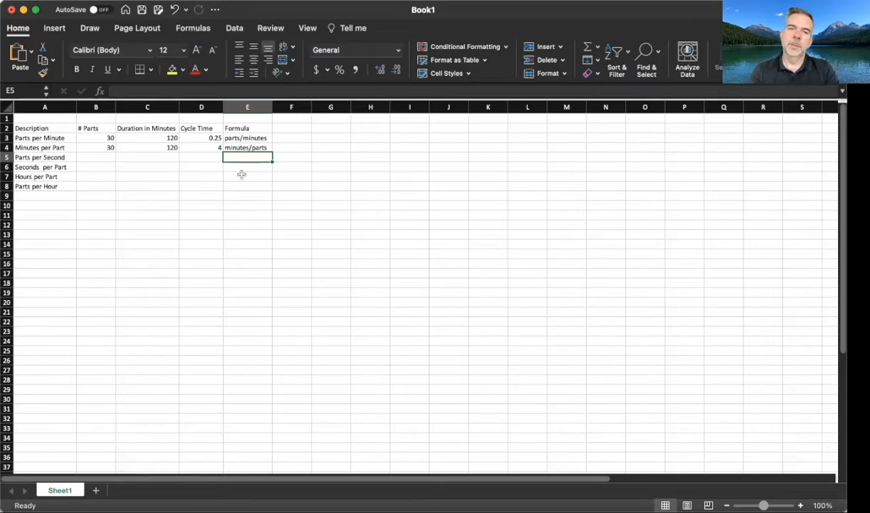
Step: Fill in the Parts per Second row with 30 parts and a duration of 120 minutes
key(Left)
key(Left)
key(Left)
key(Left)
key(Right)
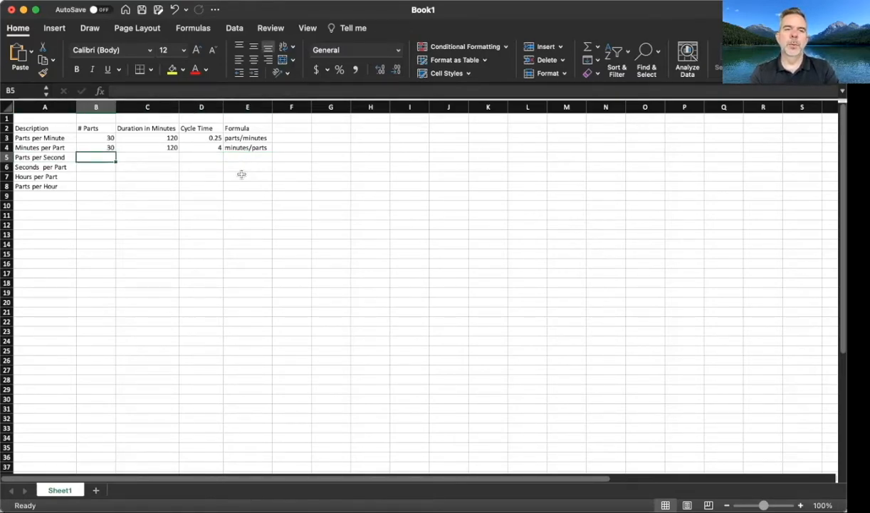
text(30)
key(Tab)
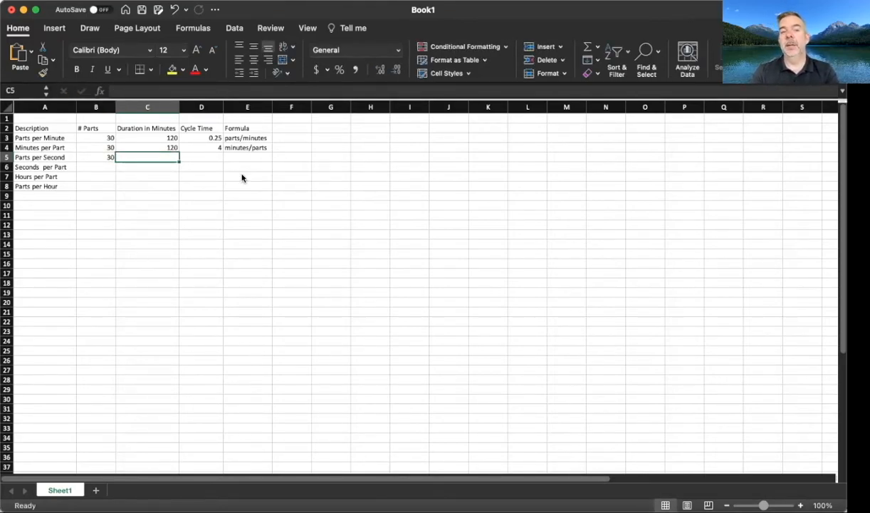
key(Up)
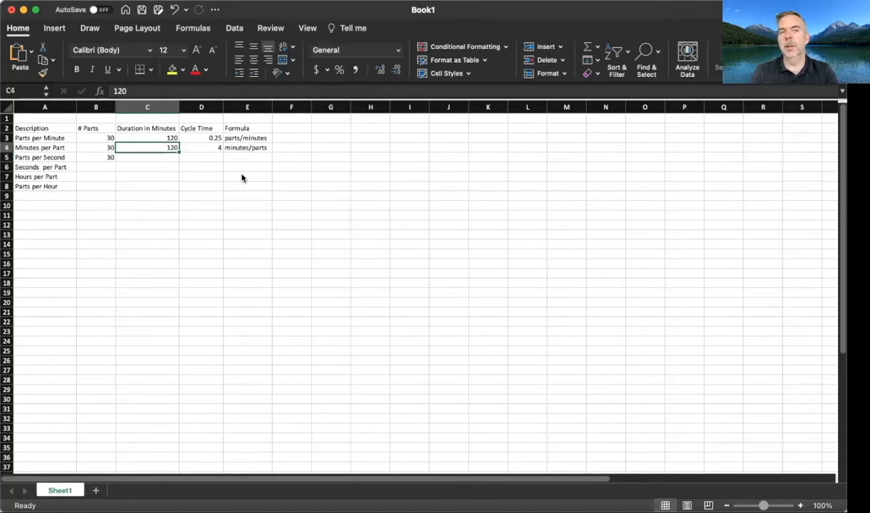
key(Up)
key(Up)
key(Down)
key(Down)
key(Down)
text(120)
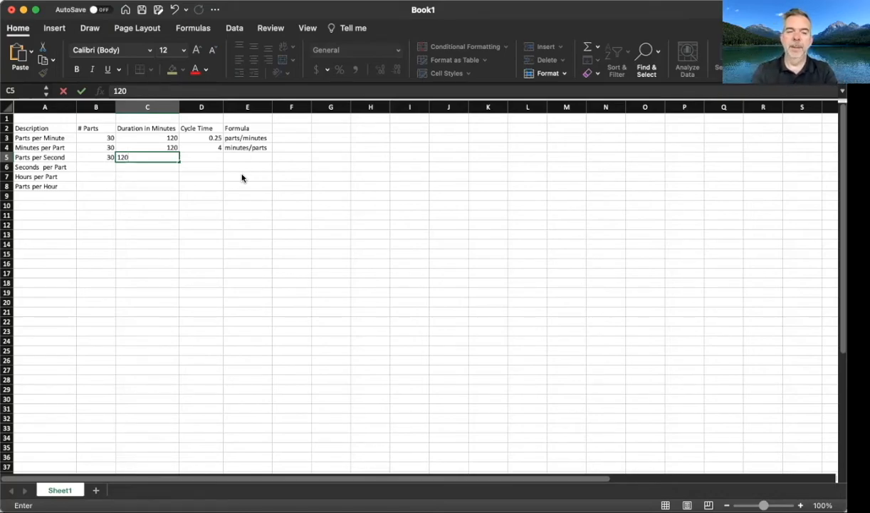
key(Tab)
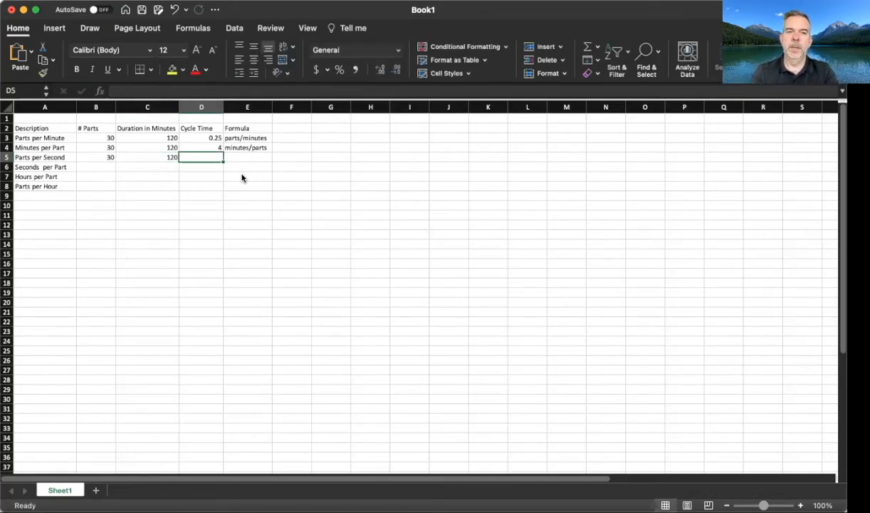
Step: Calculate the Parts per Second cycle time in D5 with the formula =30/(120*60)
key(Left)
key(Right)
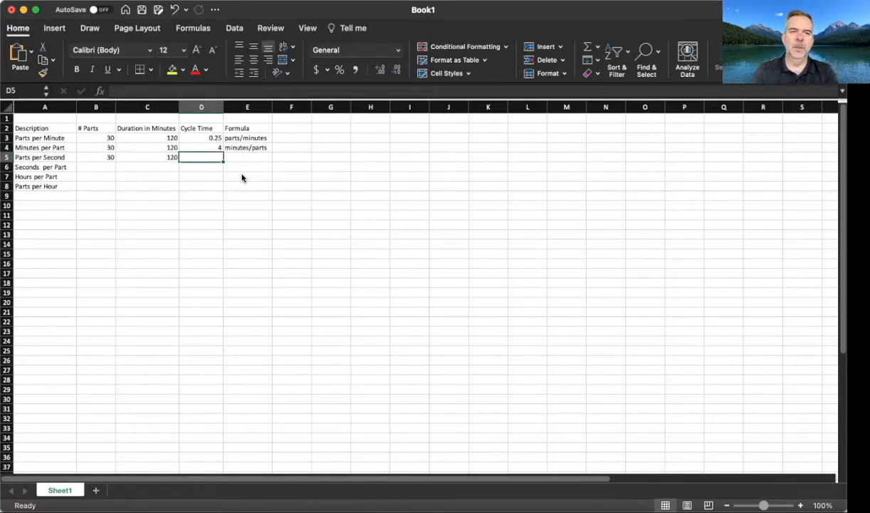
text(=)
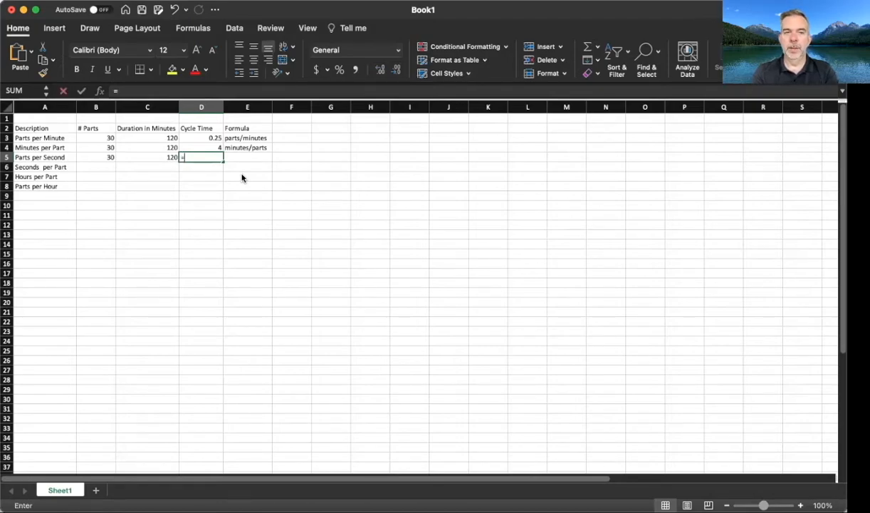
text(30/)
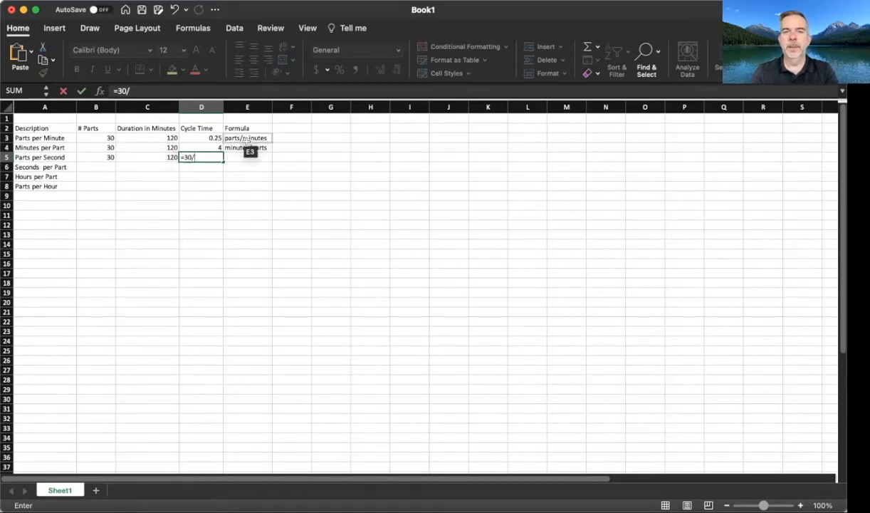
text((120)
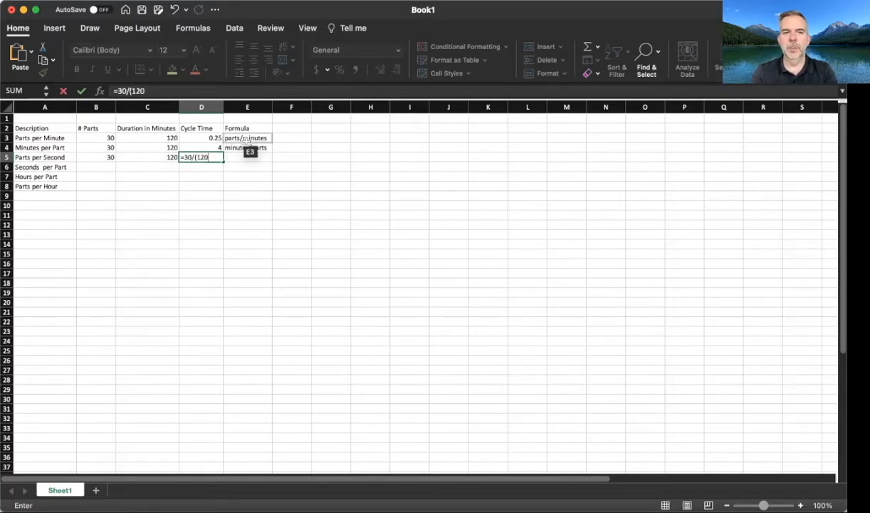
text(*60))
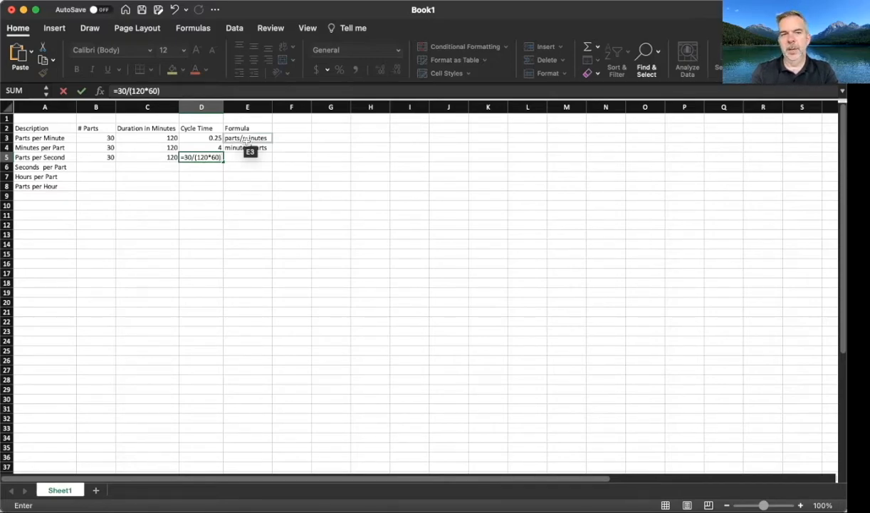
key(Return)
key(Up)
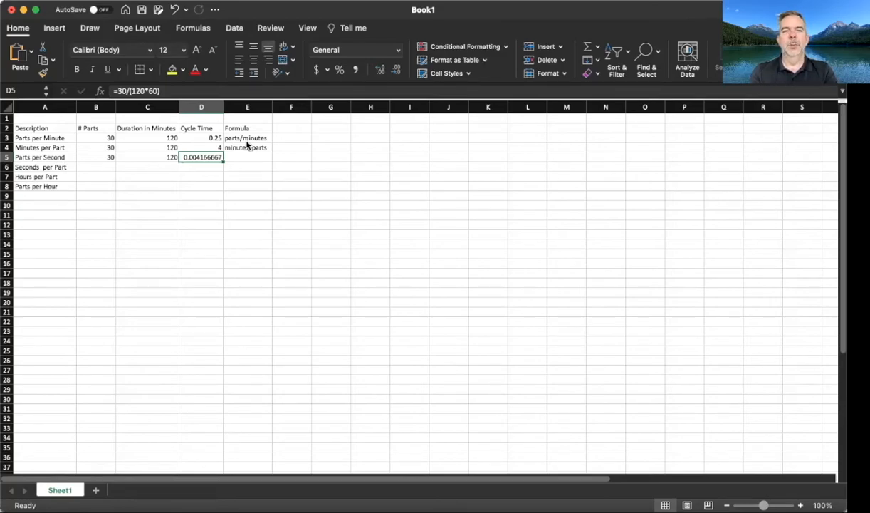
Step: Widen the Formula column slightly and enter parts/minutes in E5 for the Parts per Second row
key(Right)
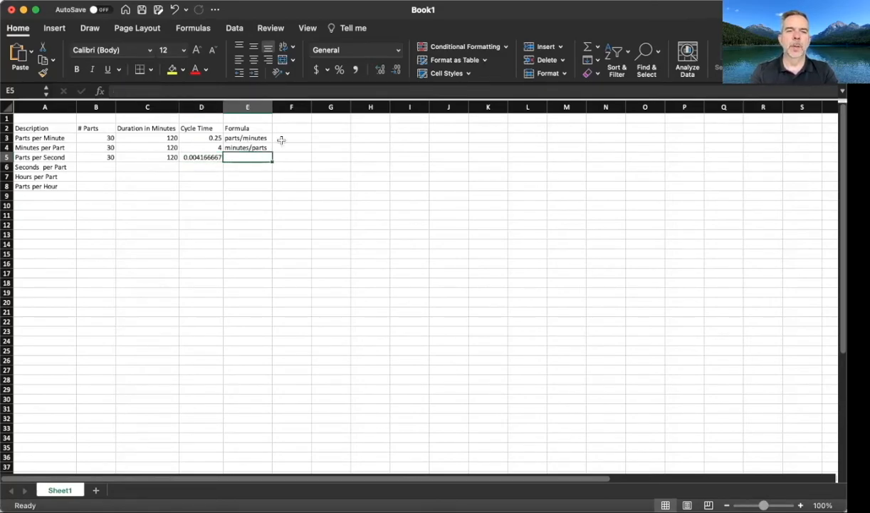
drag(273, 107, 285, 105)
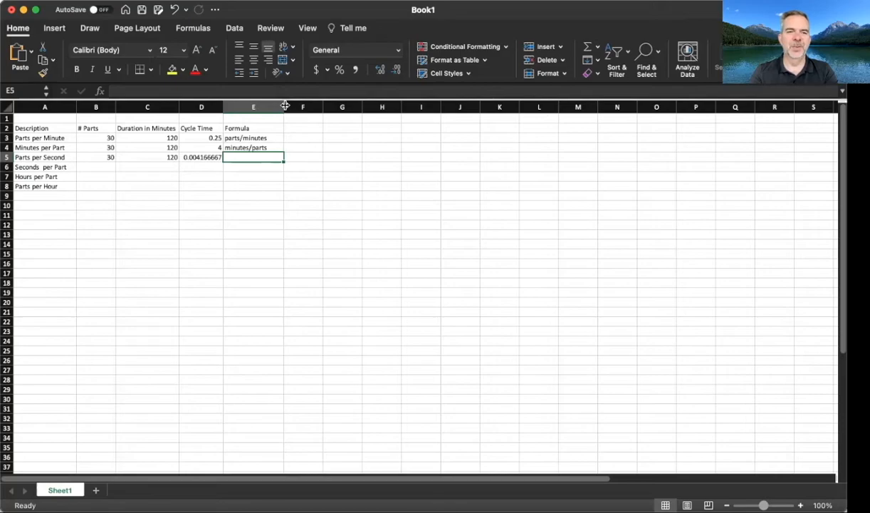
text(parrts)
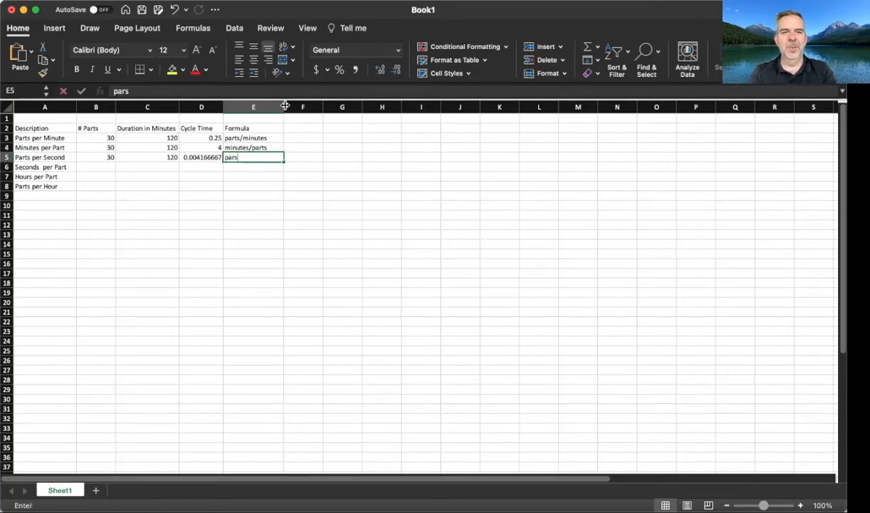
key(BackSpace)
key(BackSpace)
key(BackSpace)
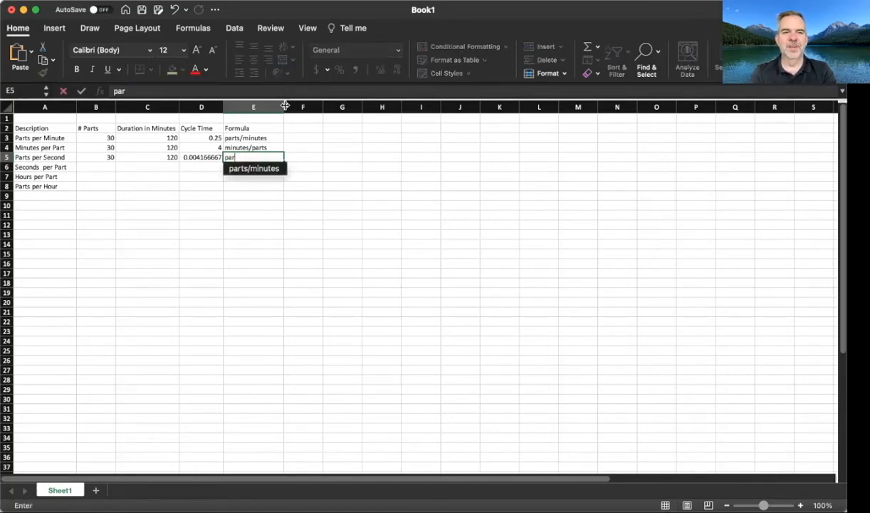
text(ts/minutes)
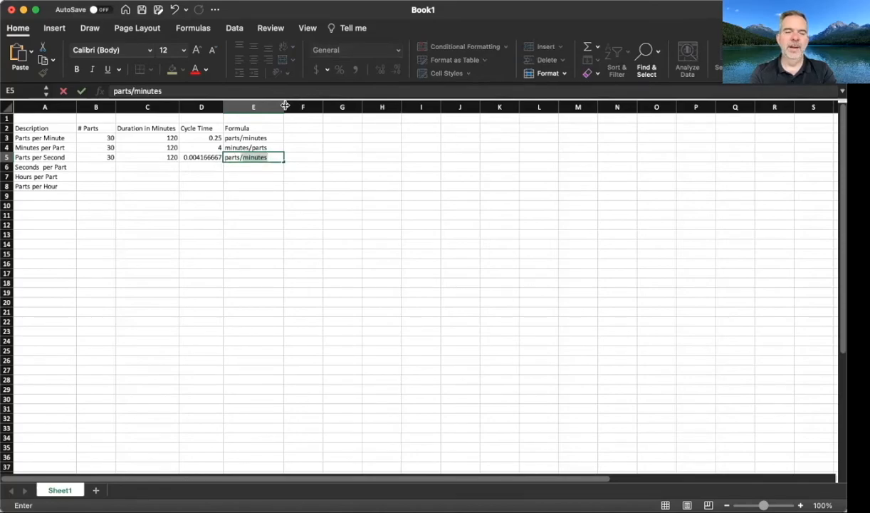
key(Tab)
key(Left)
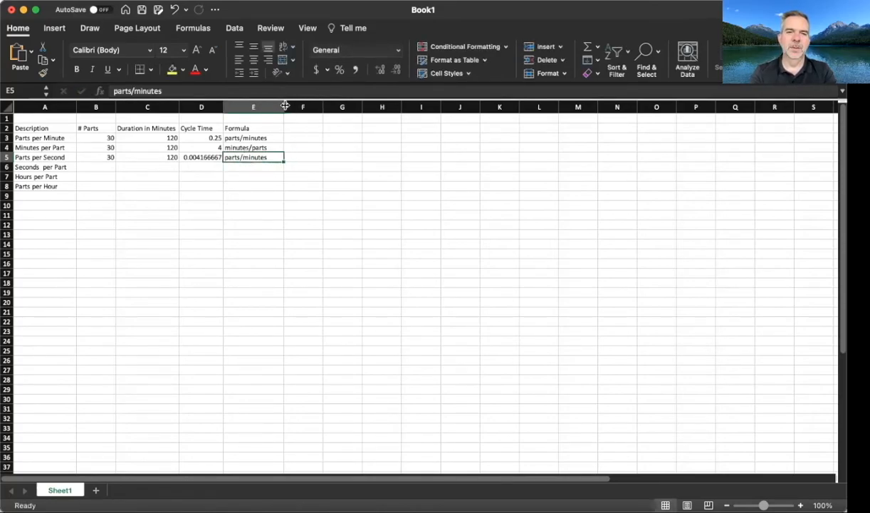
Step: Change the Parts per Second formula description in E5 to parts/(minutes*60)
click(260, 86)
text(*)
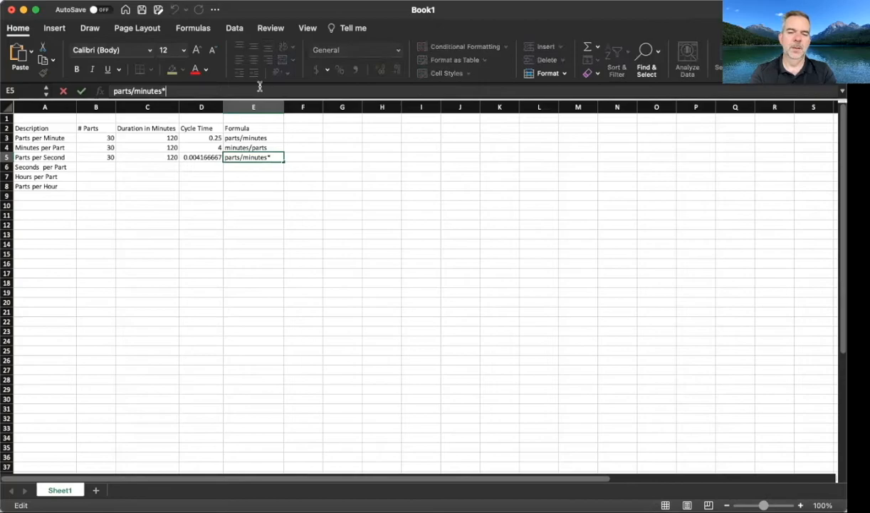
text(60))
key(Left)
key(Left)
key(Left)
key(Left)
key(Left)
key(Left)
key(Left)
key(Left)
key(Left)
key(Left)
key(Left)
text(()
key(Return)
Step: Fill in the Seconds per Part row with 30 parts and a duration of 120 minutes
key(Up)
key(Down)
key(Left)
key(Left)
key(Left)
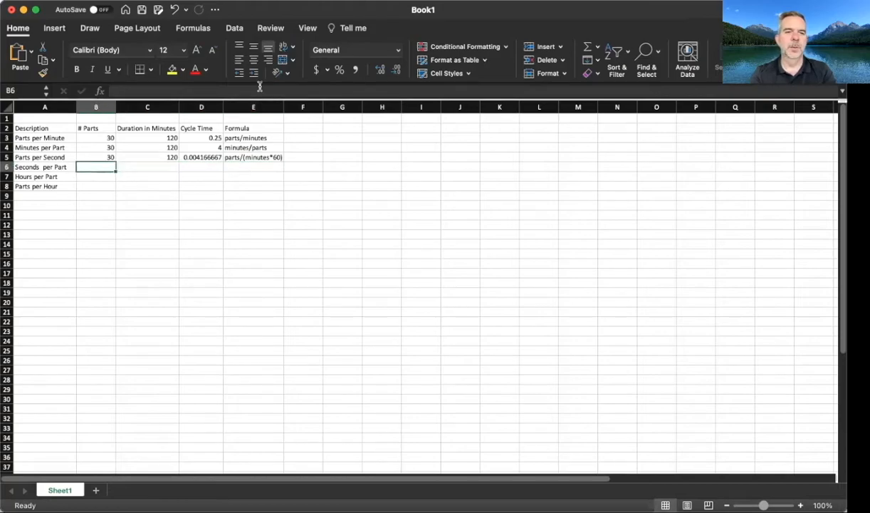
text(30)
key(Tab)
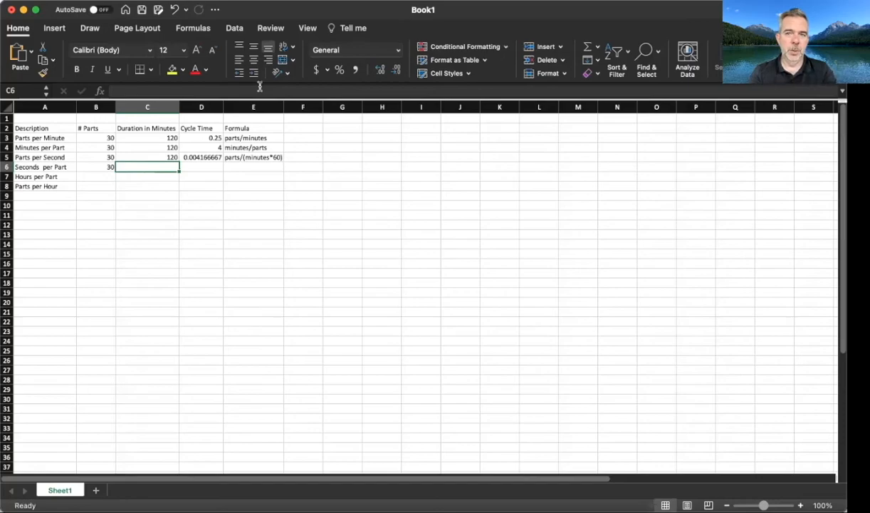
text(120)
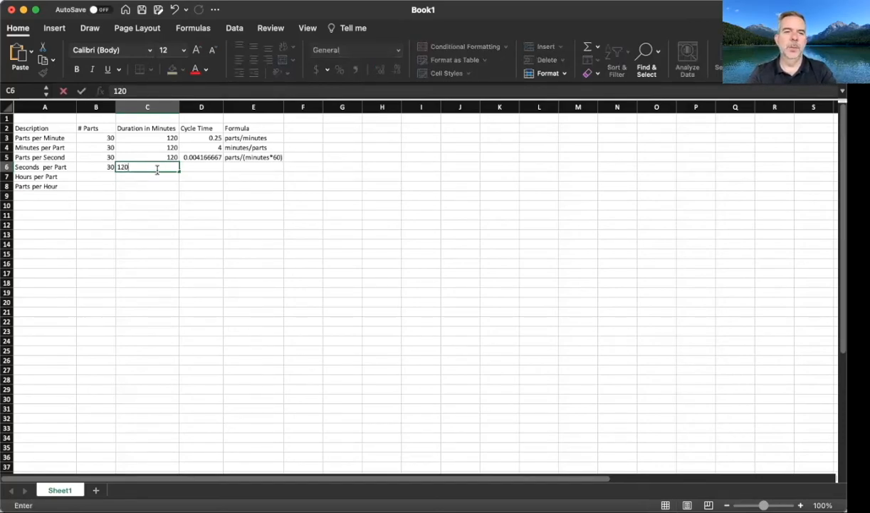
key(Tab)
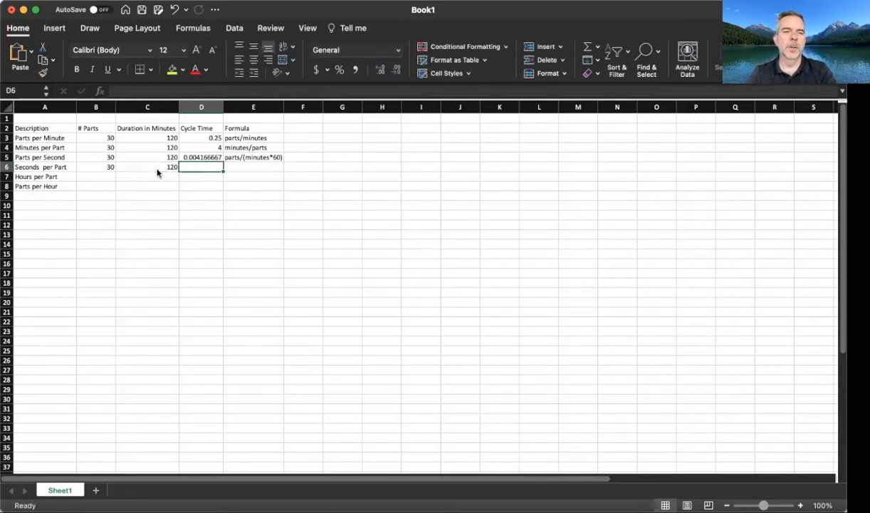
Step: Enter the first part of the Seconds per Part calculation, (120*60)/, in D6
text((120*4)
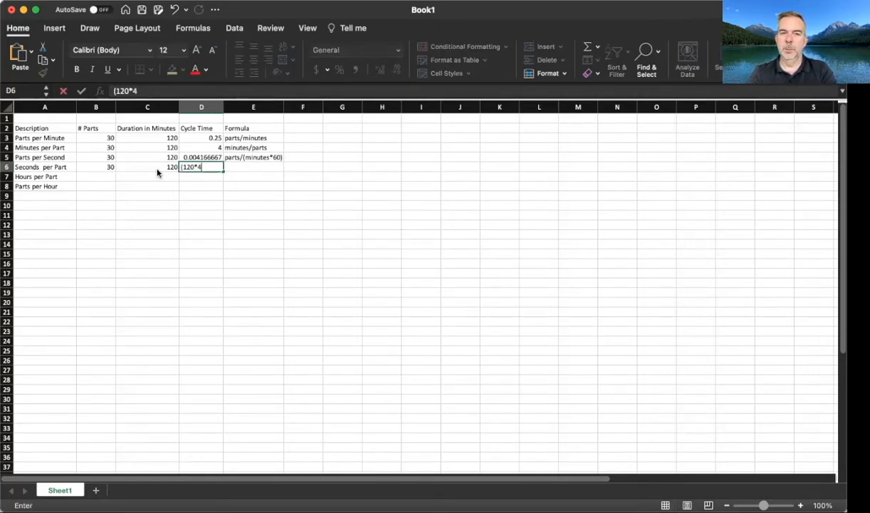
key(BackSpace)
text(60)
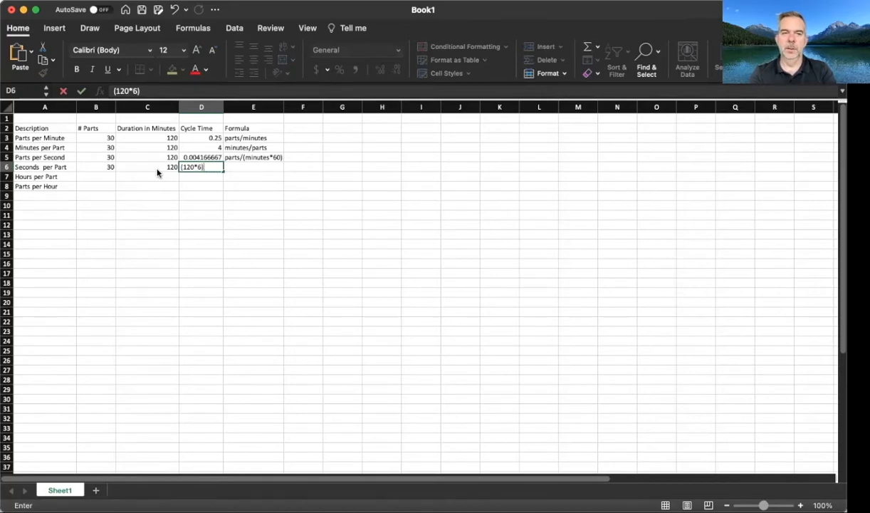
text()/)
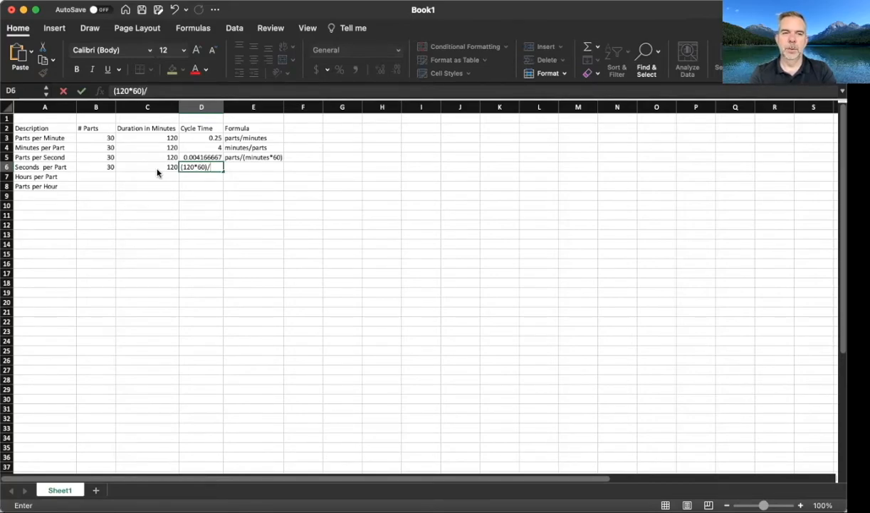
key(Left)
key(Left)
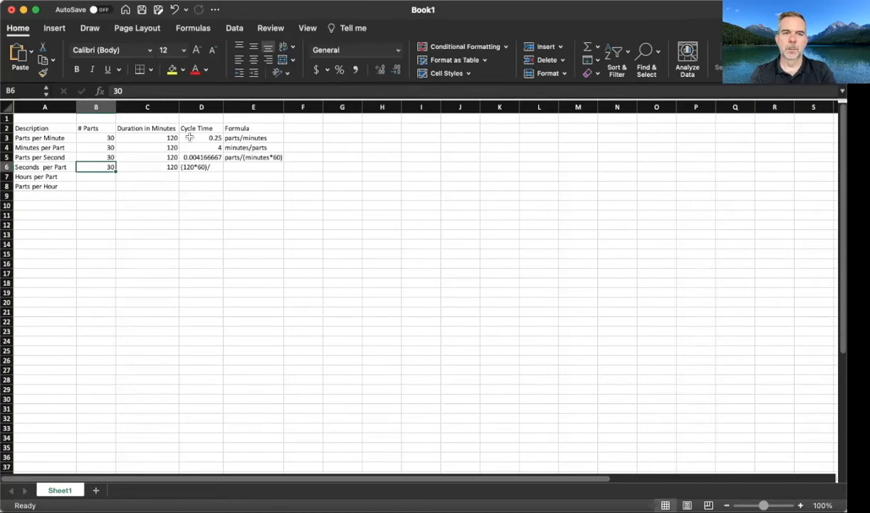
Step: Turn the D6 entry into the working formula =(120*60)/B6
key(Right)
key(Right)
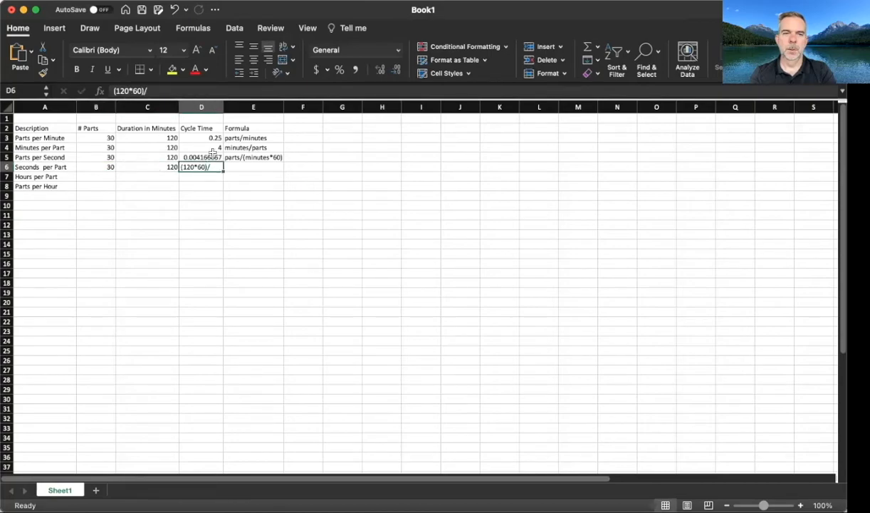
click(114, 90)
text(=)
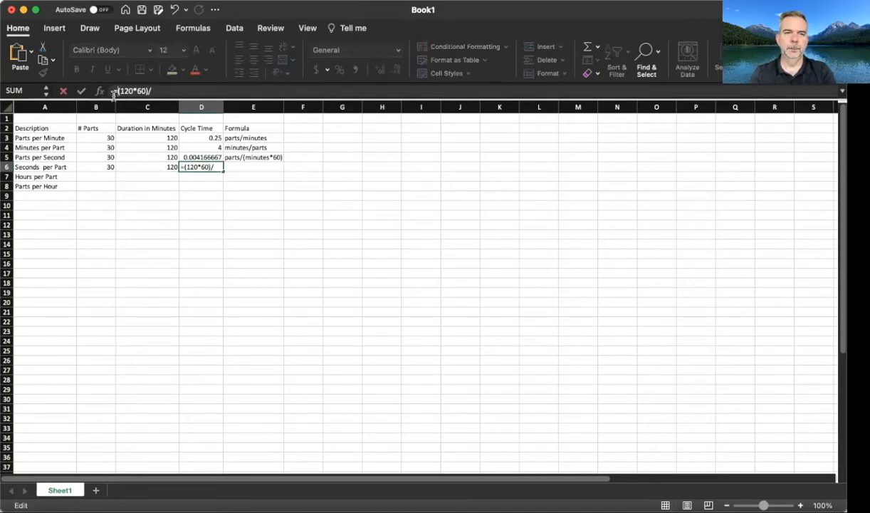
click(101, 167)
key(Return)
Step: Describe the Seconds per Part formula in E6 as (minutes*60)/parts
key(Up)
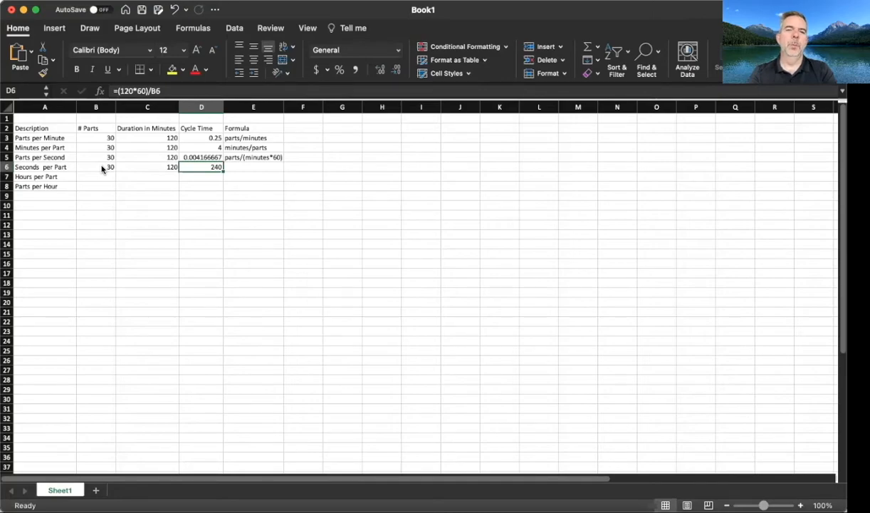
key(Right)
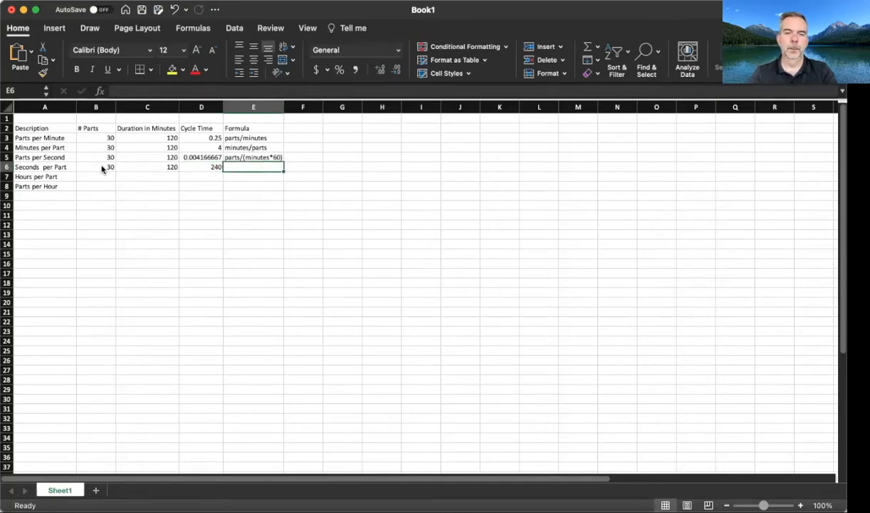
key(Left)
key(Right)
text(()
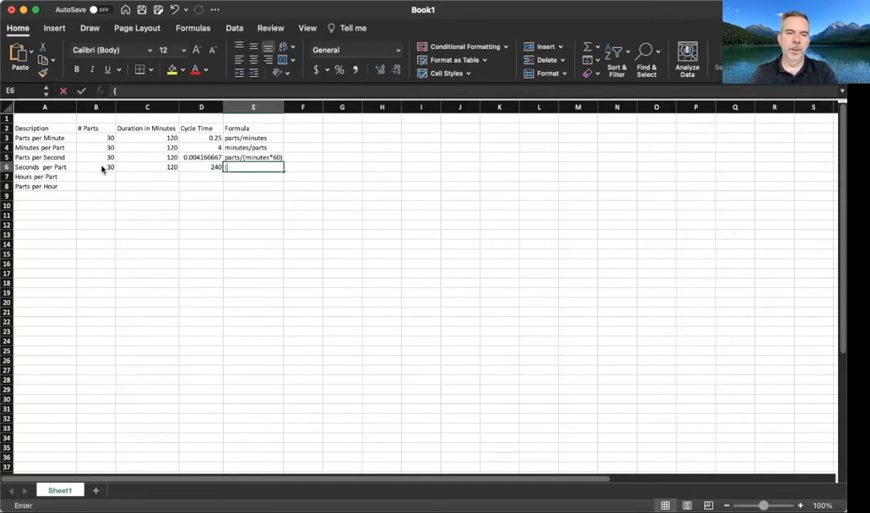
text(minutes*60)/parts)
key(Return)
Step: Fill in the Hours per Part row with 30 parts and a duration of 120 minutes
key(Left)
key(Left)
key(Left)
text(30)
key(Tab)
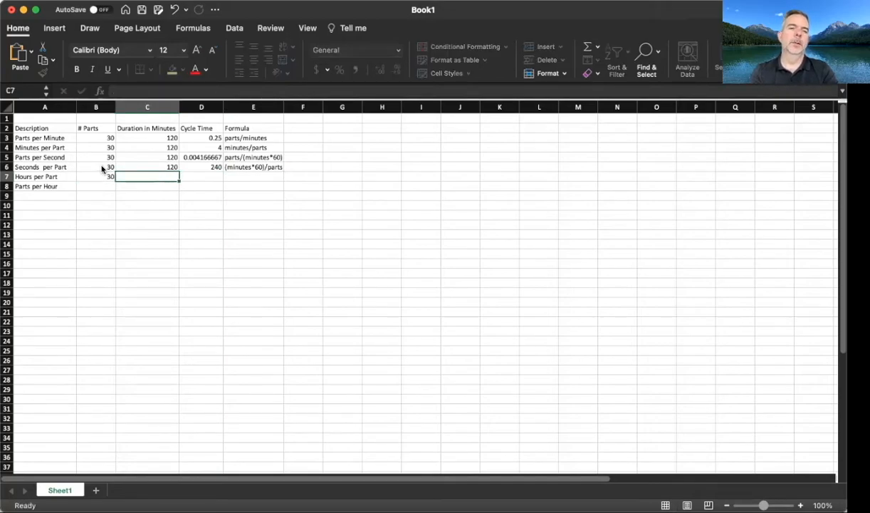
text(120)
key(Tab)
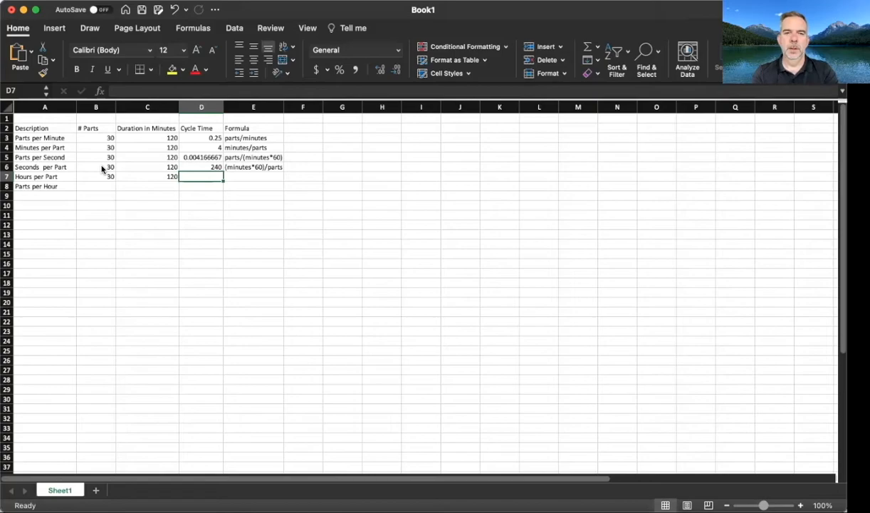
Step: Calculate the Hours per Part cycle time in D7 with the formula =(C7/60)/B7
text(=)
key(Left)
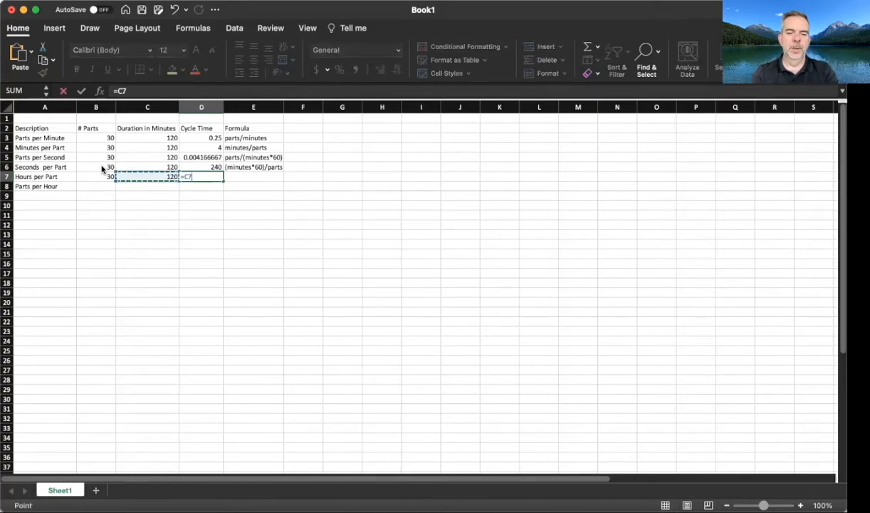
key(BackSpace)
key(BackSpace)
text(()
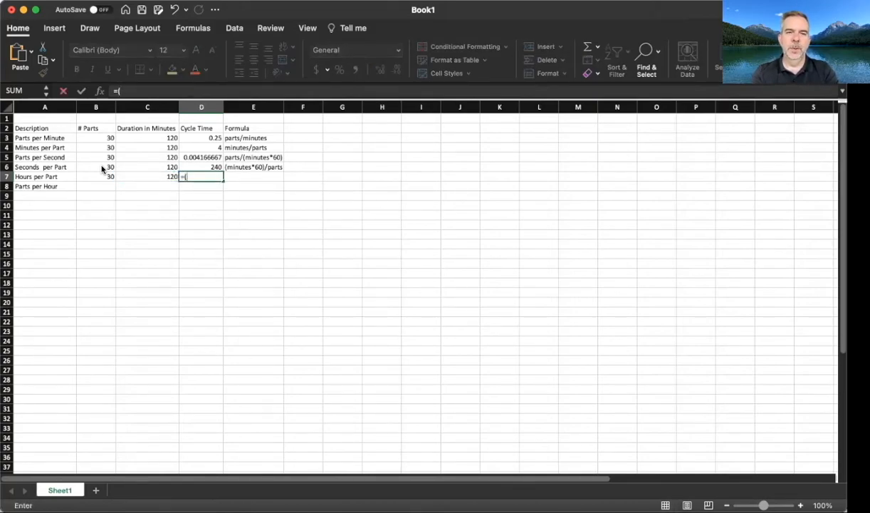
text(120)
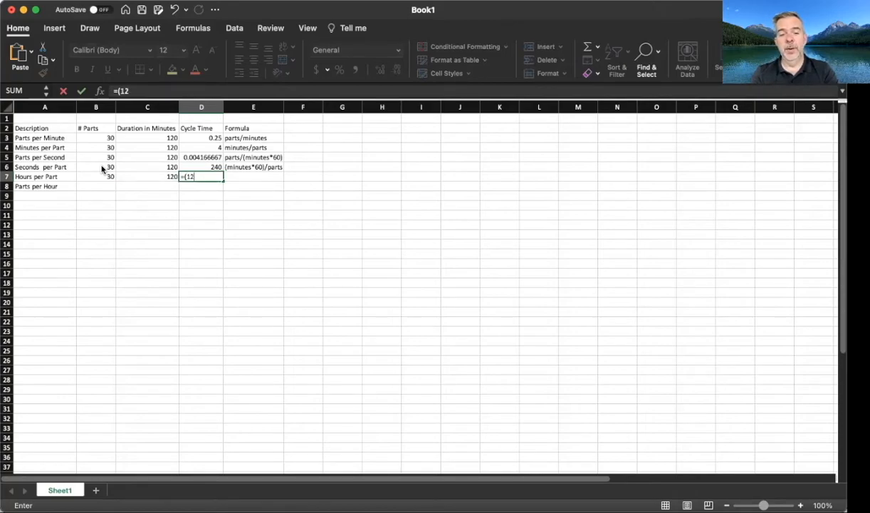
key(BackSpace)
key(BackSpace)
key(BackSpace)
key(BackSpace)
text((C7/60)/)
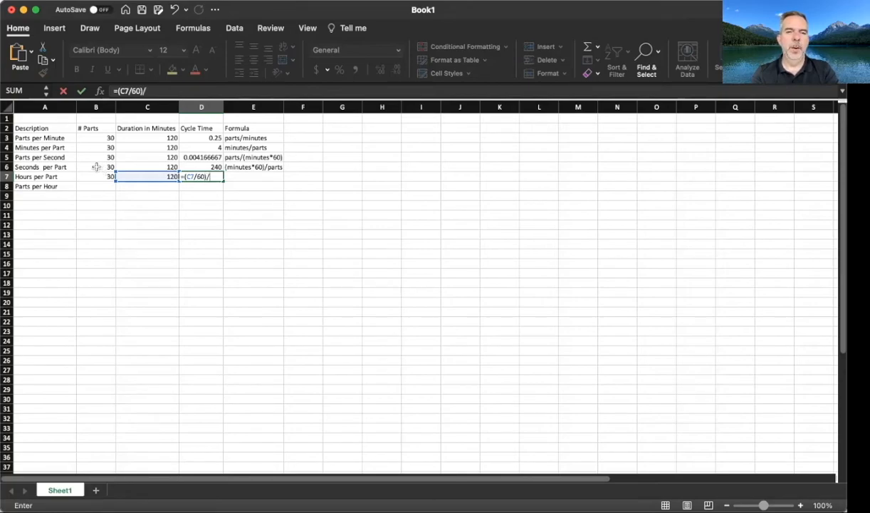
click(89, 177)
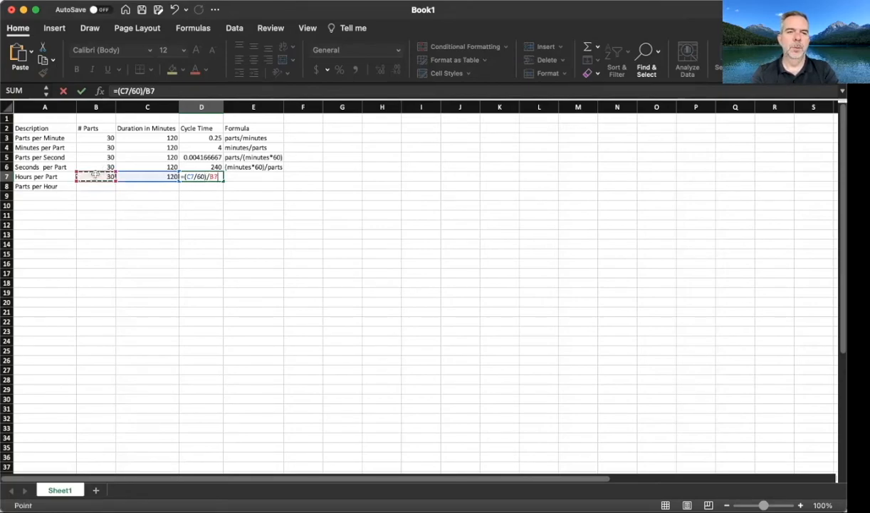
key(Return)
Step: Describe the Hours per Part formula in E7 as (minutes/60)/parts
click(96, 175)
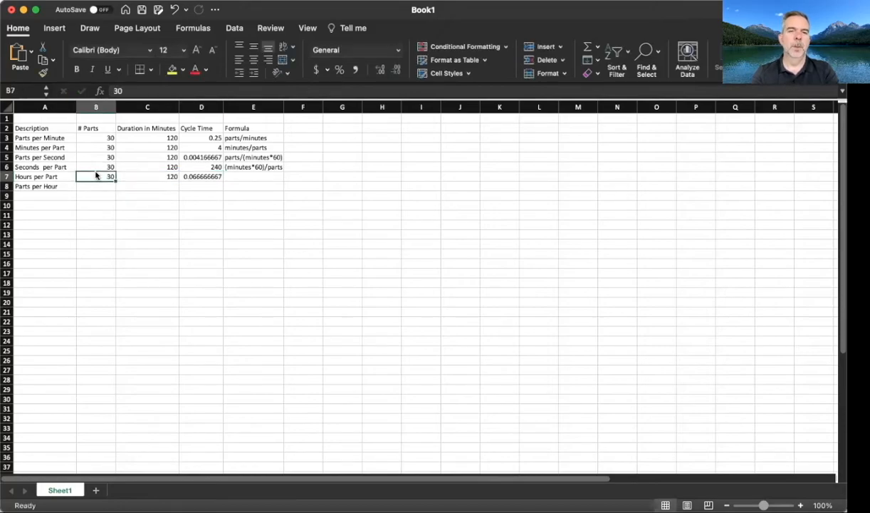
key(Right)
key(Right)
key(Right)
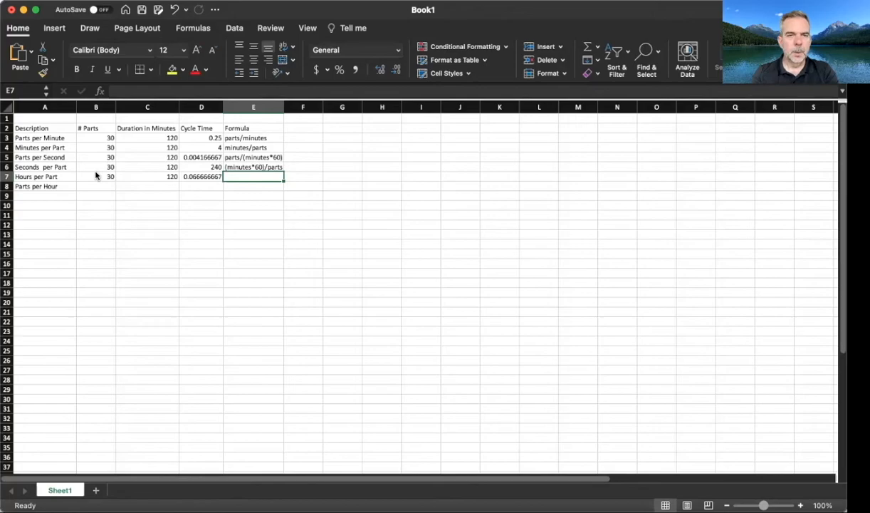
text(()
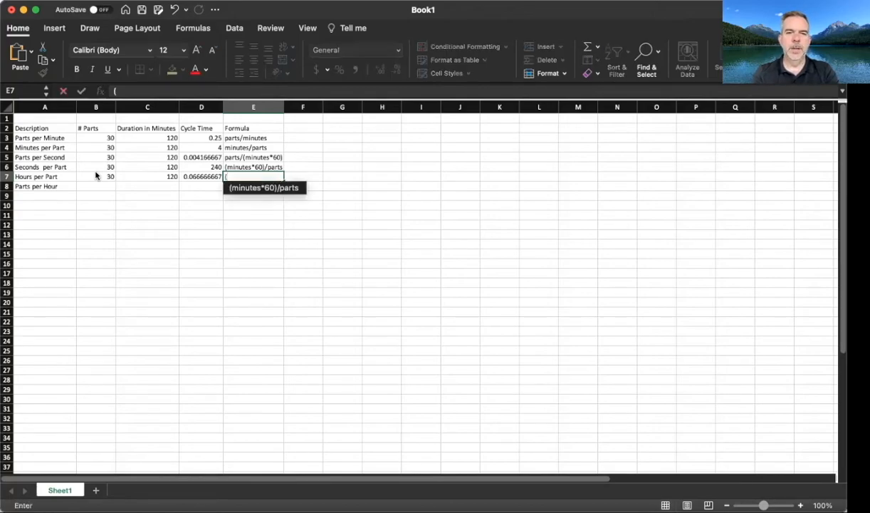
text(minutes/)
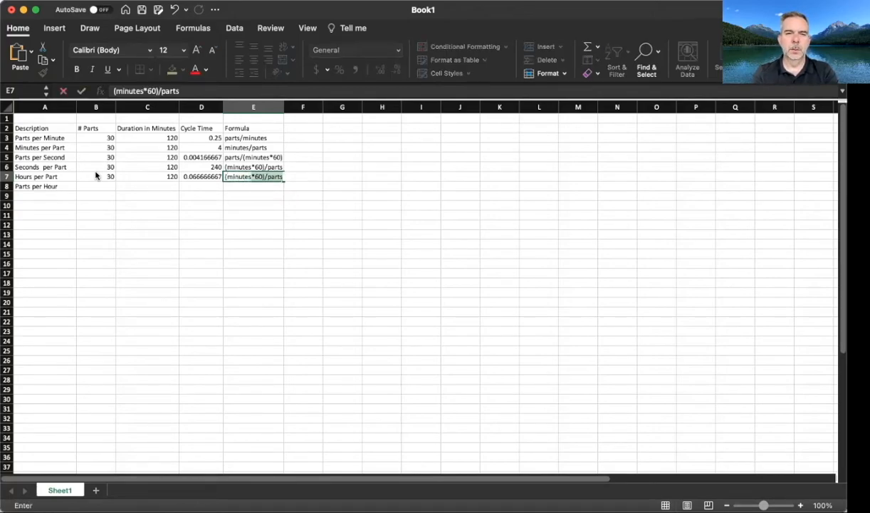
text(60)/)
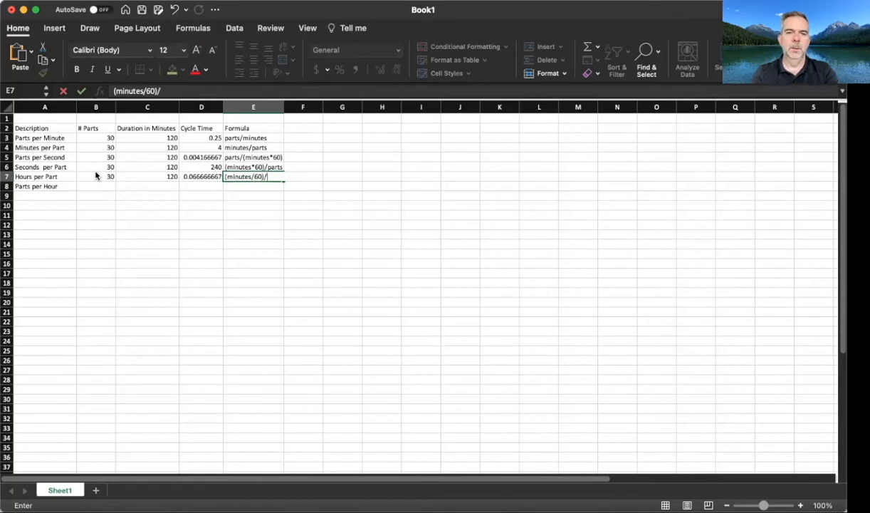
text(parts)
key(Return)
Step: Fill in the Parts per Hour row with 30 parts and a duration of 120 minutes
key(Left)
key(Left)
key(Left)
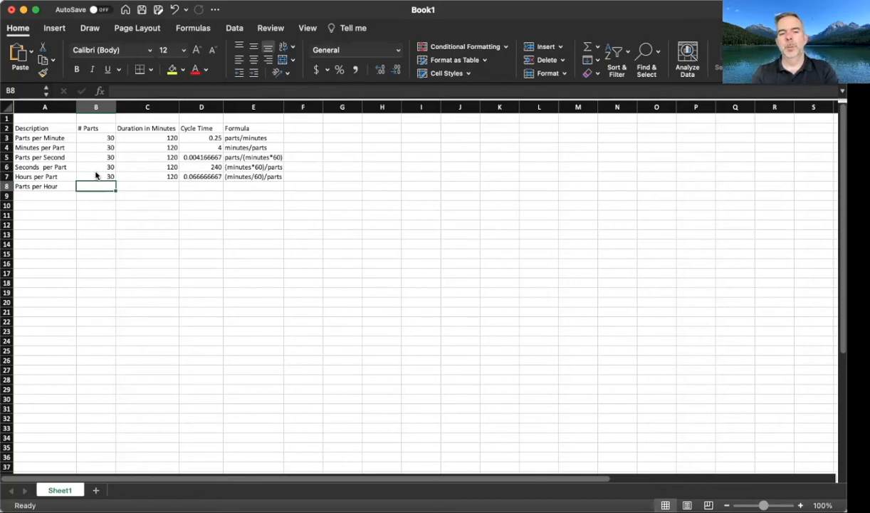
text(30)
key(Tab)
text(120)
key(Tab)
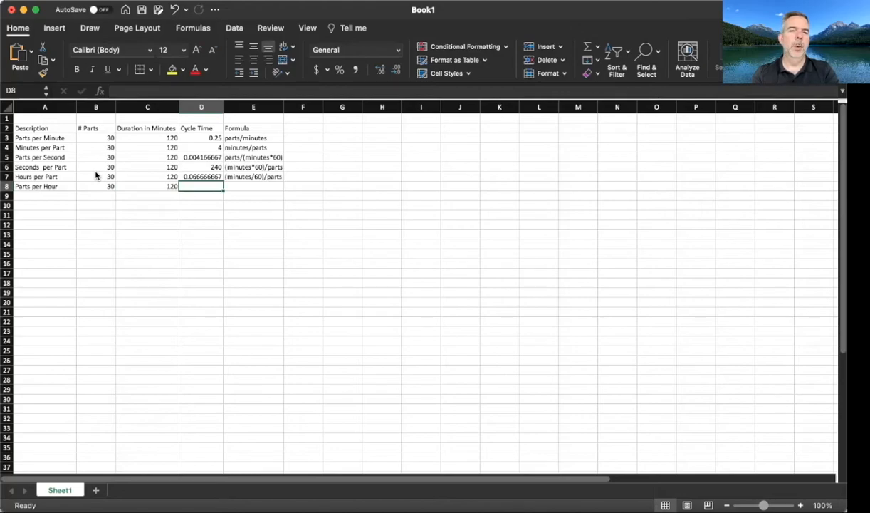
Step: Calculate the Parts per Hour cycle time in D8 with the formula =B8/(C8/60)
text(=)
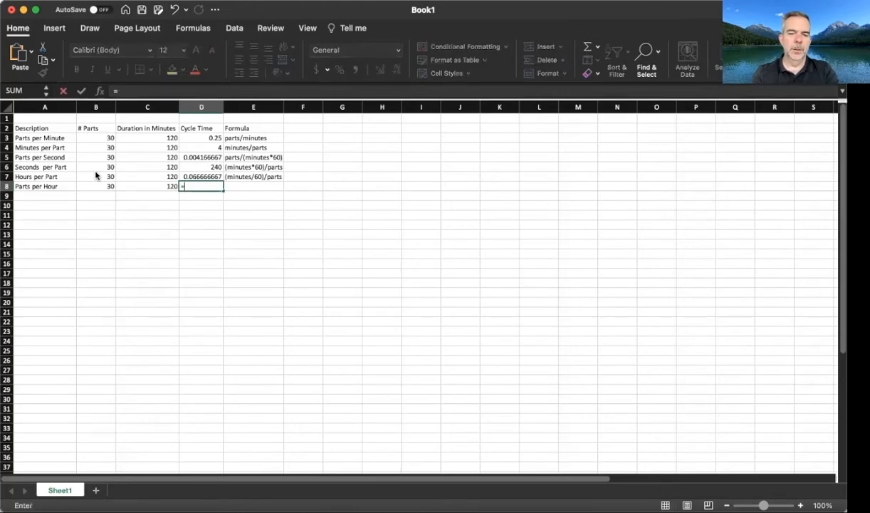
text(B8/()
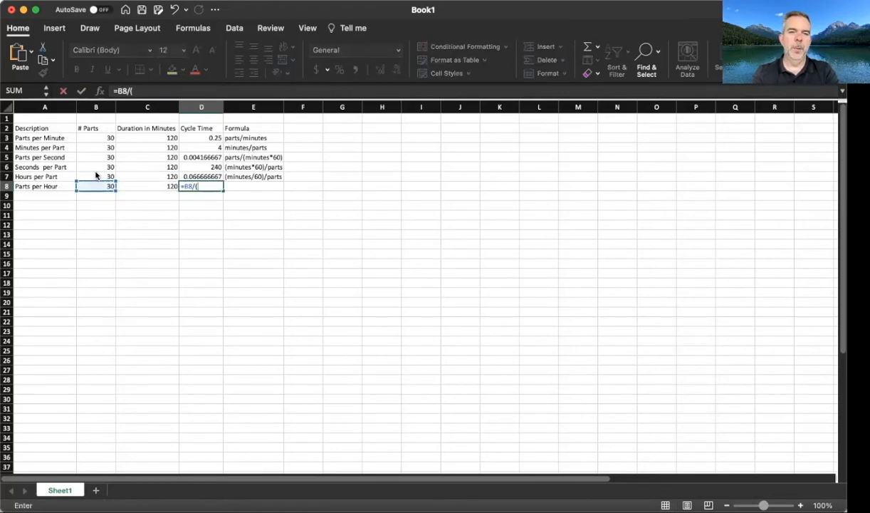
text(C8)
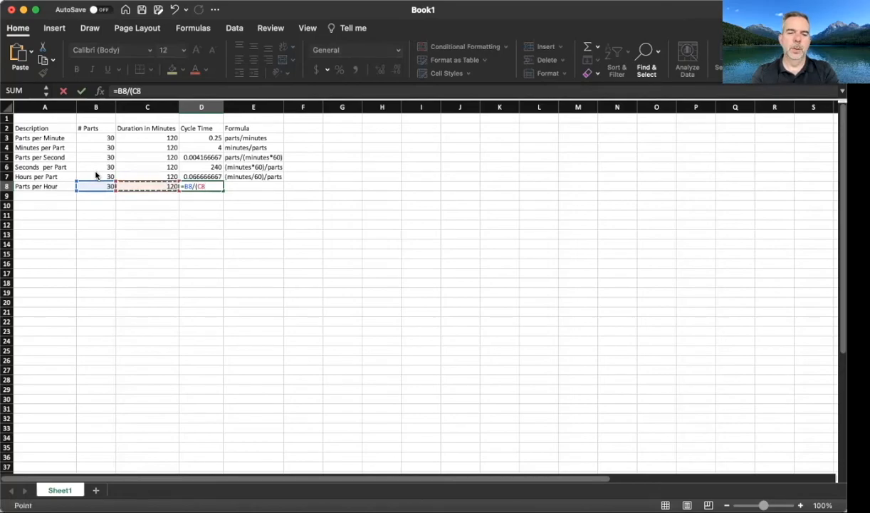
text(/60))
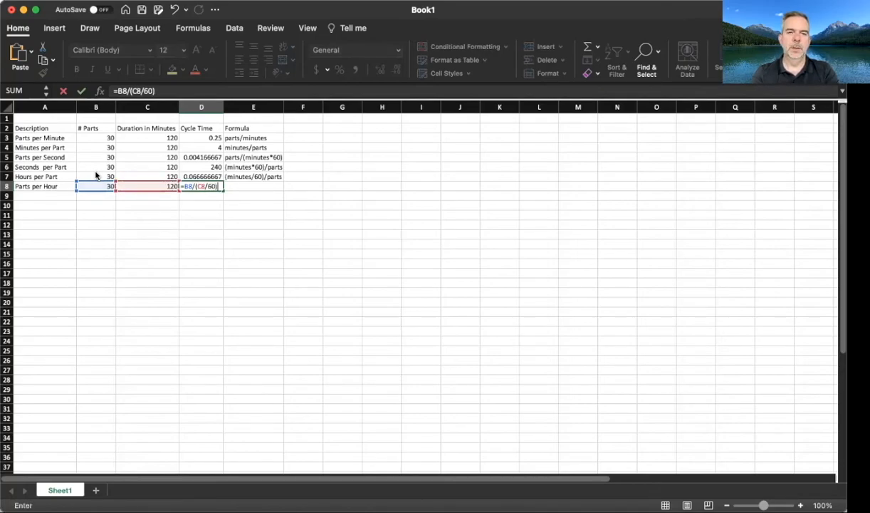
key(Tab)
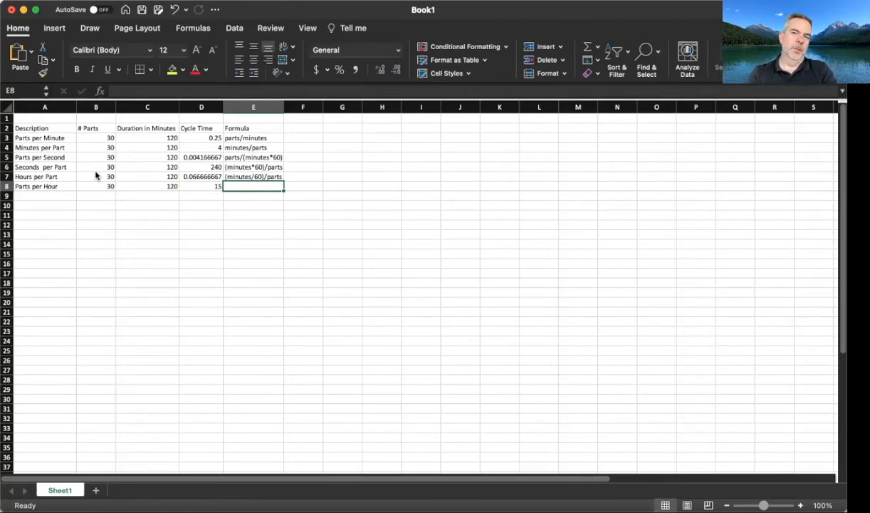
Step: Describe the Parts per Hour formula in E8 as parts/(minutes/60)
text(()
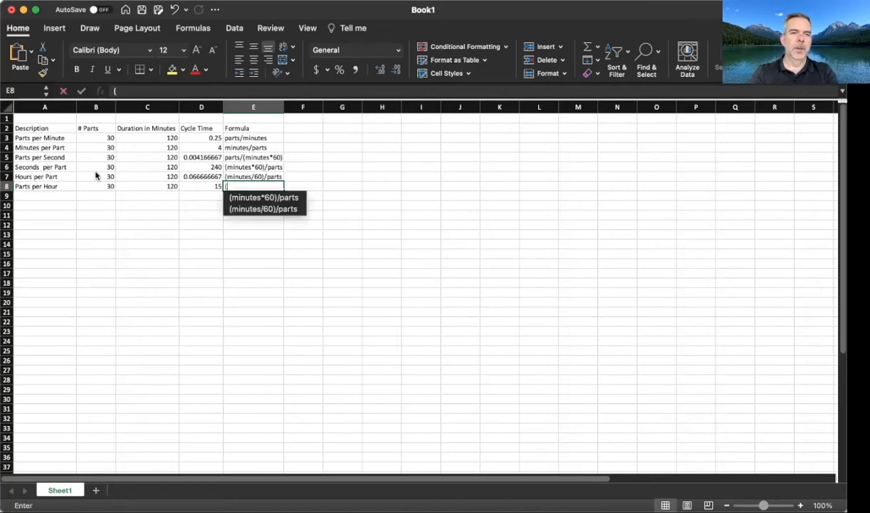
key(BackSpace)
text(parts/)
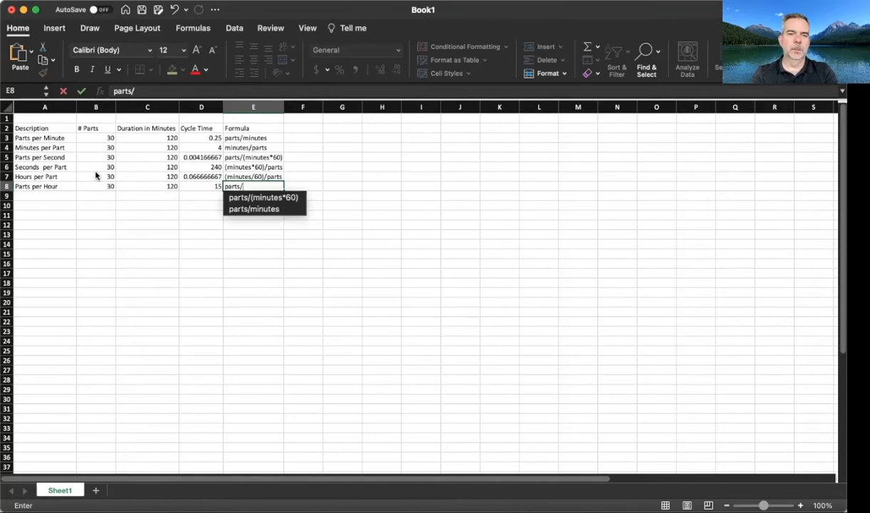
text((minutes/)
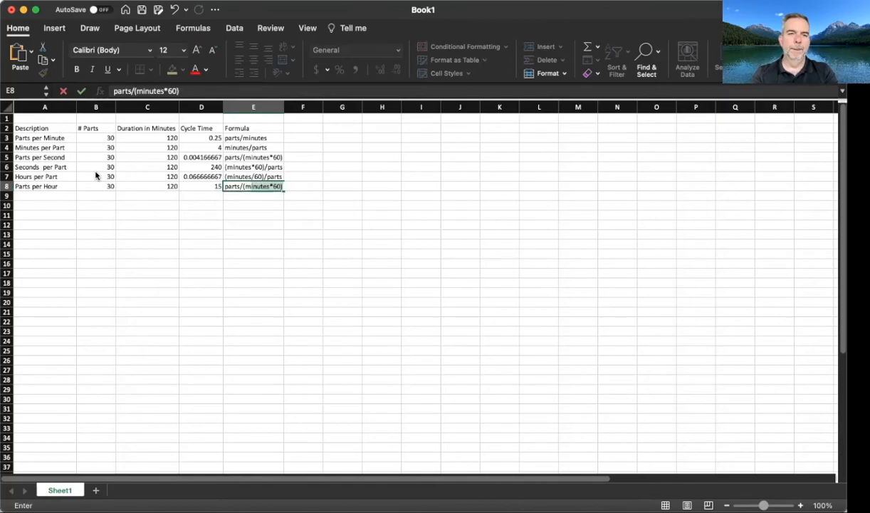
text(60))
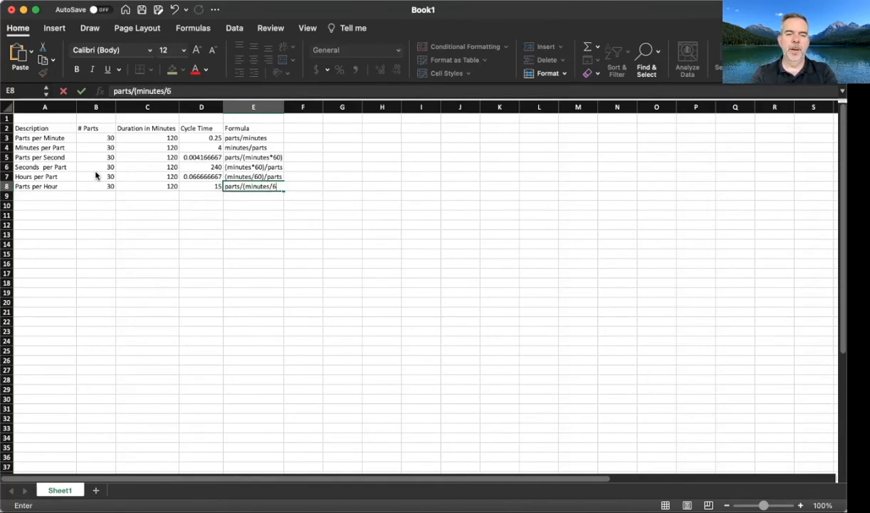
key(Return)
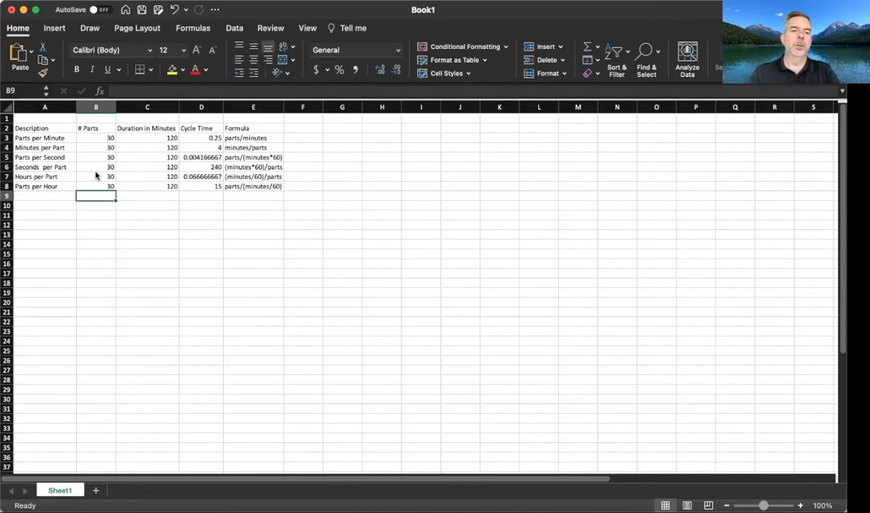
click(152, 132)
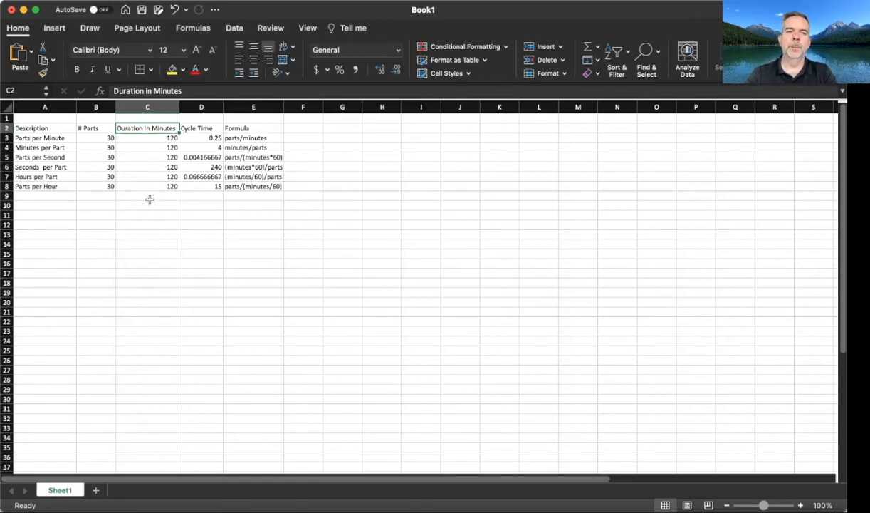
click(100, 138)
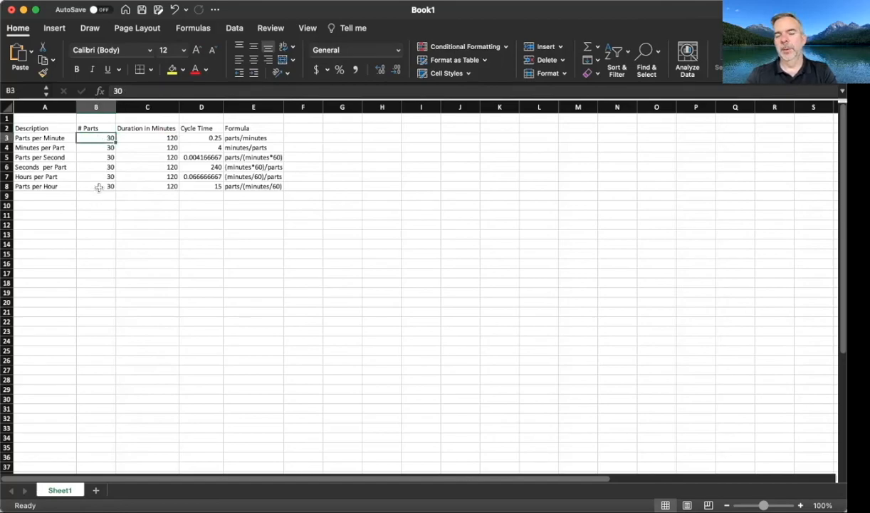